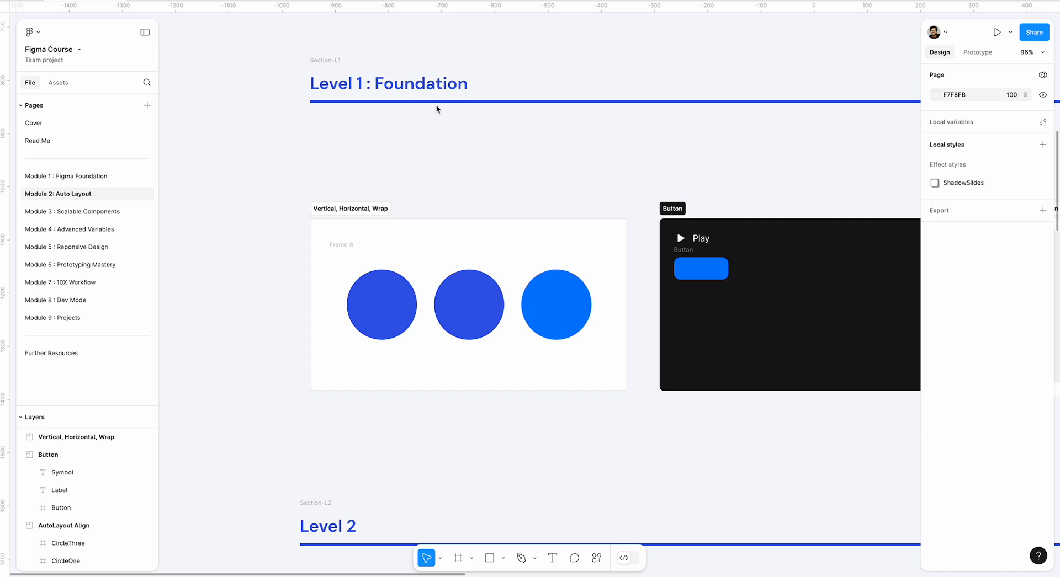
Copy the "Vertical, Horizontal, Wrap" section and paste it onto the empty canvas beside the "AutoLayout Align" section, at about X 1140, Y 1098.
{"action": "left_click", "coordinate": [356, 211]}
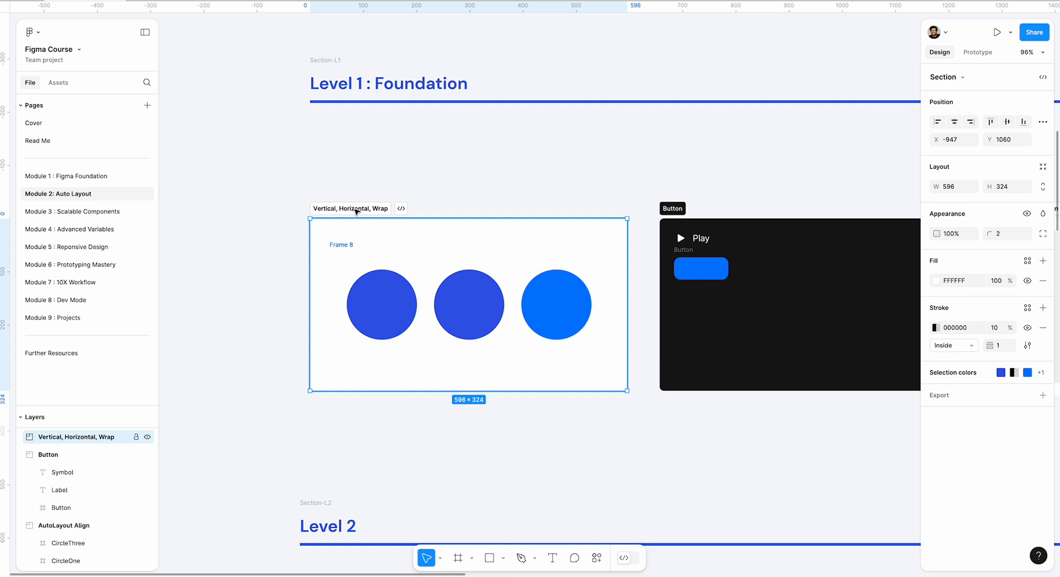
{"action": "left_click", "coordinate": [369, 293]}
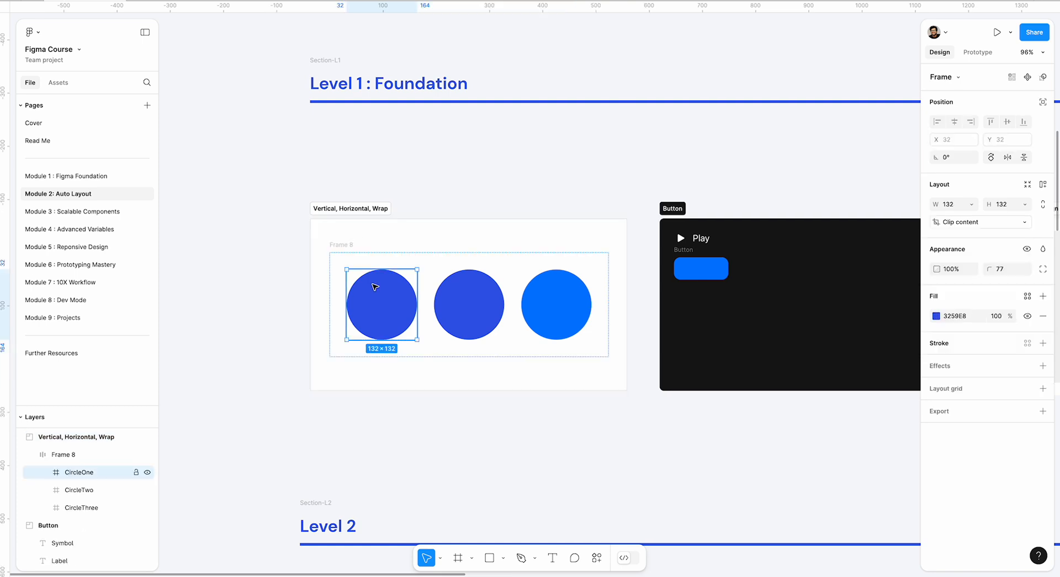
{"action": "left_click", "coordinate": [336, 211]}
{"action": "right_click", "coordinate": [336, 212]}
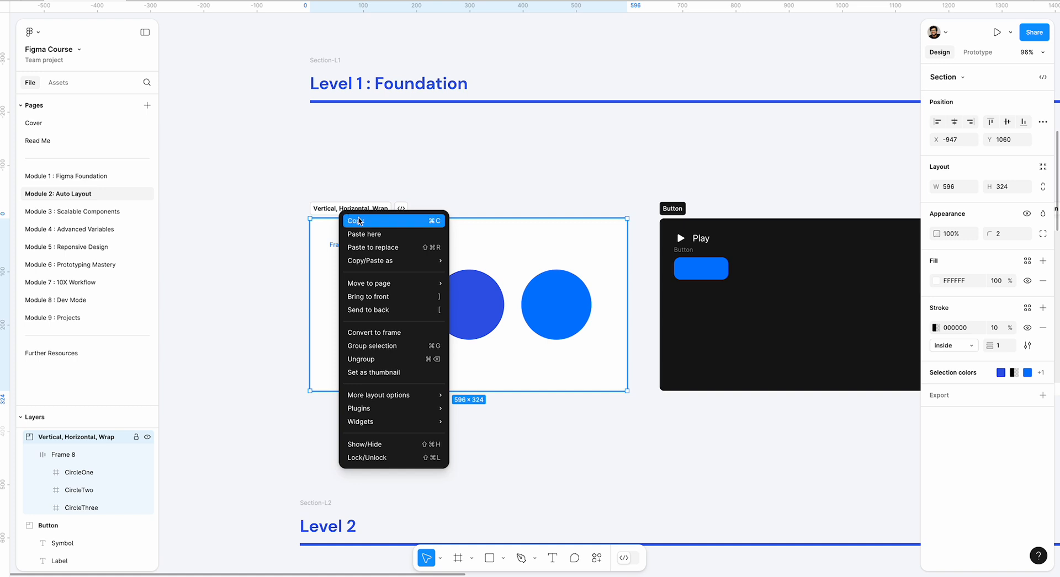
{"action": "left_click", "coordinate": [358, 221]}
{"action": "left_click_drag", "start_coordinate": [598, 196], "coordinate": [124, 177]}
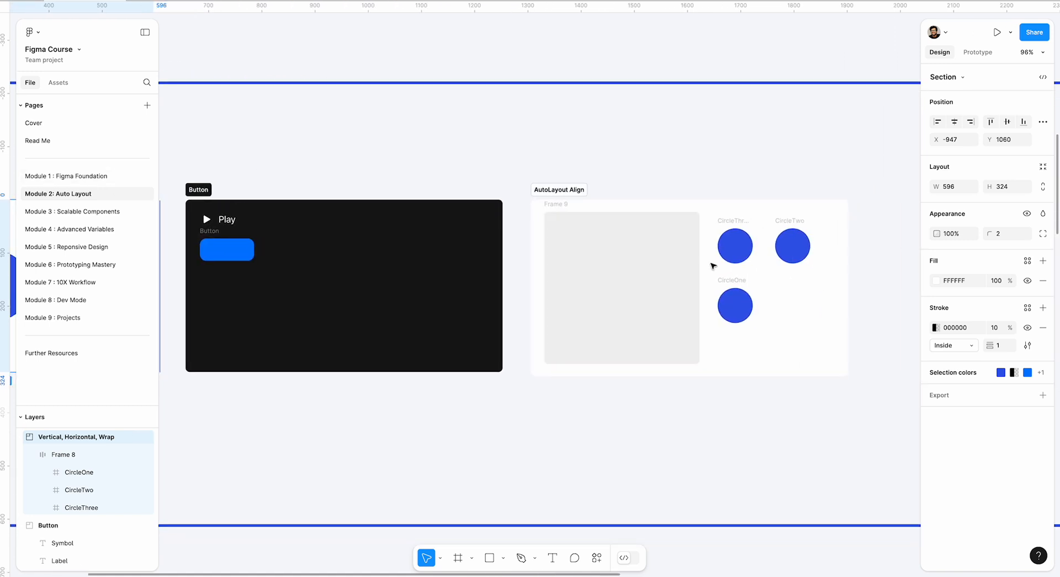
{"action": "left_click_drag", "start_coordinate": [701, 263], "coordinate": [288, 232]}
{"action": "left_click", "coordinate": [783, 205]}
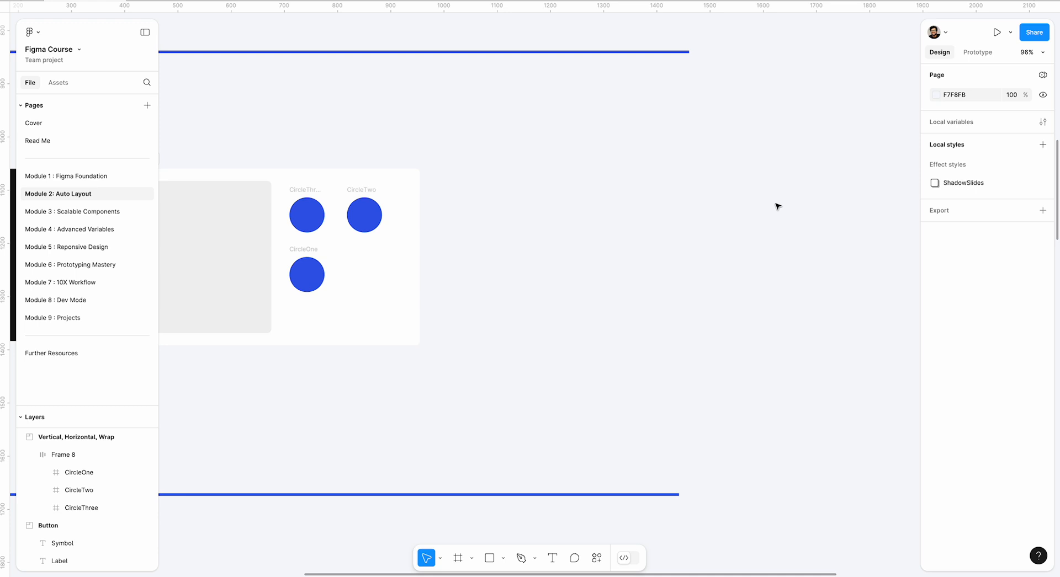
{"action": "key", "text": "ctrl+v"}
{"action": "left_click_drag", "start_coordinate": [436, 193], "coordinate": [584, 179]}
Move the circles frame out of the pasted section onto the canvas and delete the emptied section.
{"action": "left_click", "coordinate": [584, 241]}
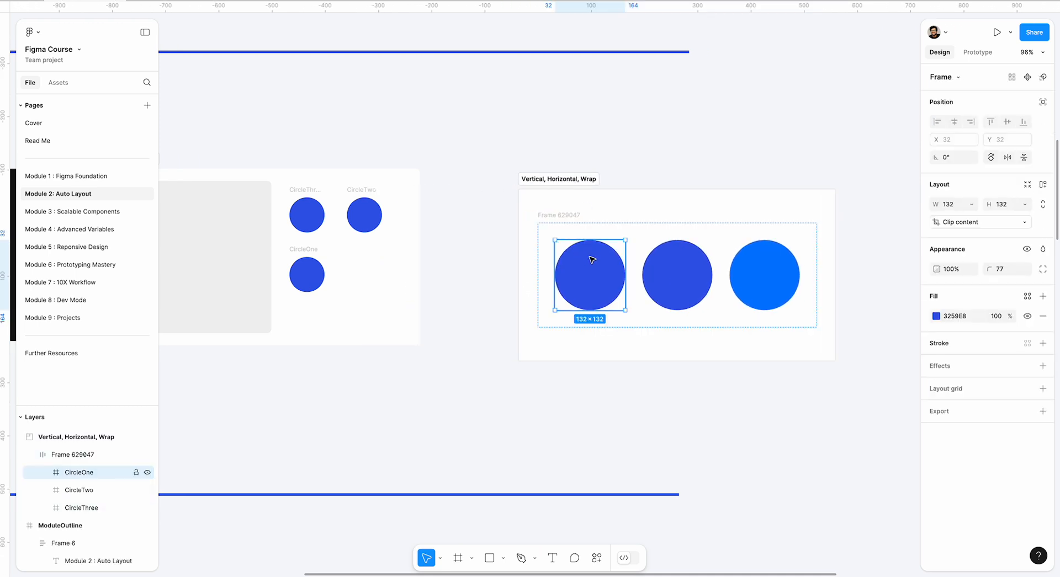
{"action": "left_click", "coordinate": [638, 232]}
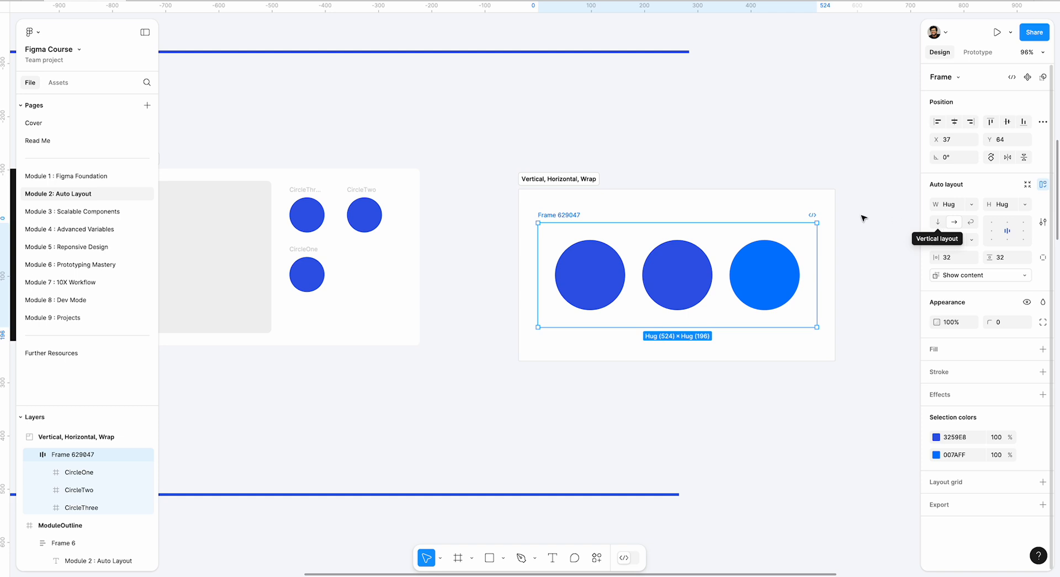
{"action": "left_click", "coordinate": [678, 158]}
{"action": "left_click_drag", "start_coordinate": [679, 158], "coordinate": [458, 161]}
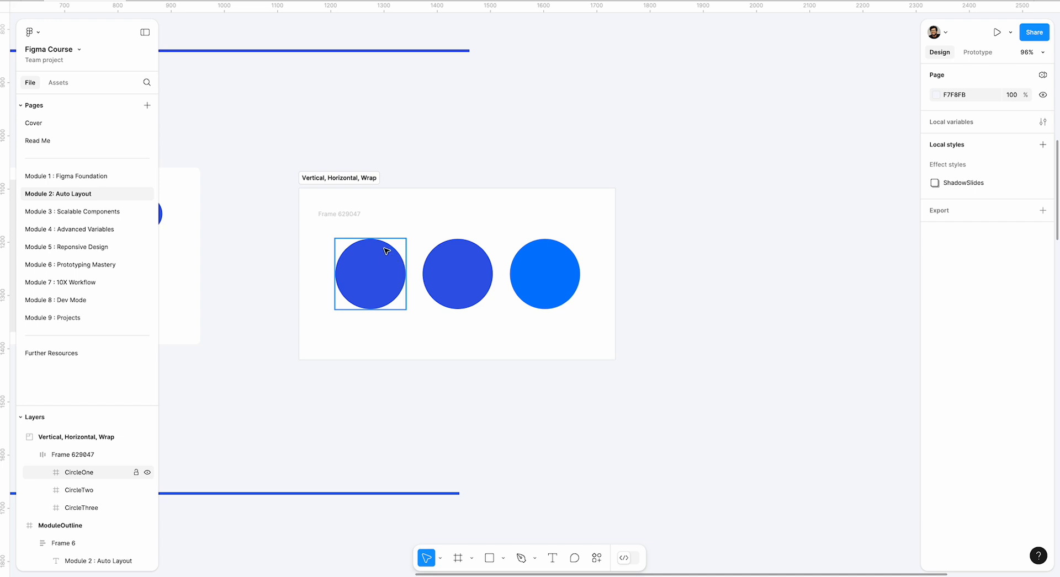
{"action": "left_click_drag", "start_coordinate": [347, 217], "coordinate": [739, 239]}
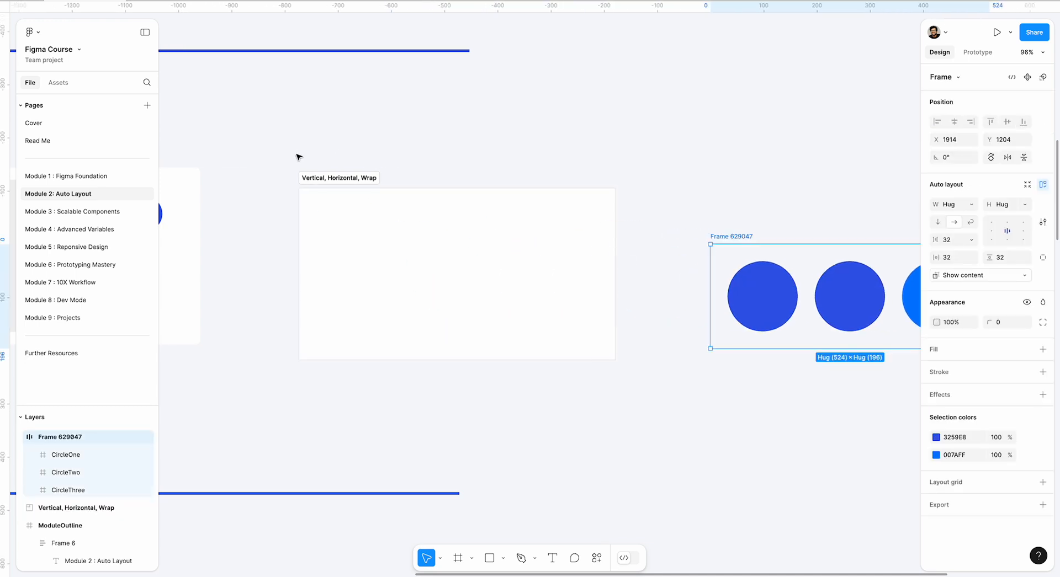
{"action": "left_click", "coordinate": [331, 175]}
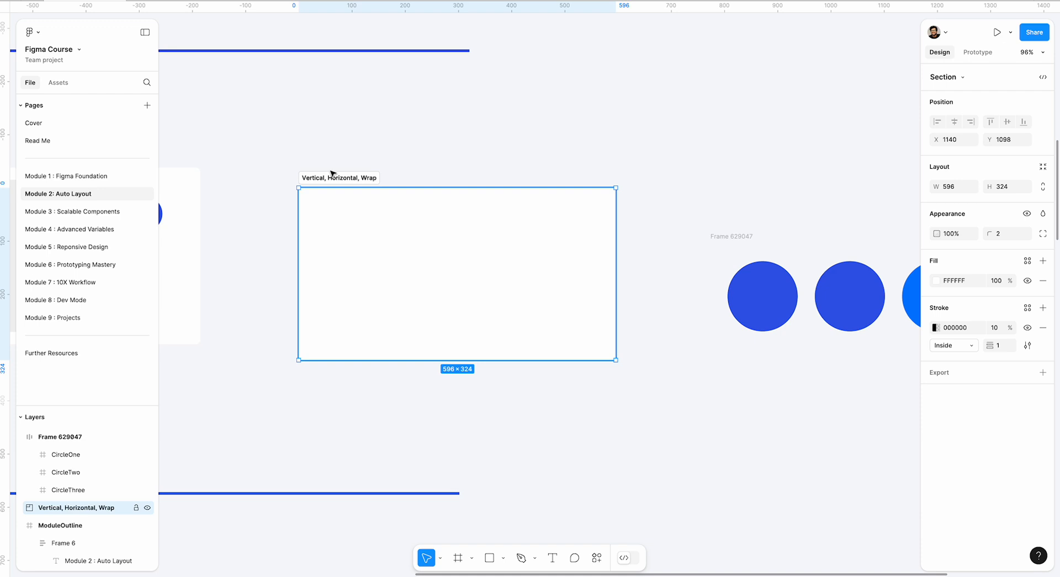
{"action": "key", "text": "Delete"}
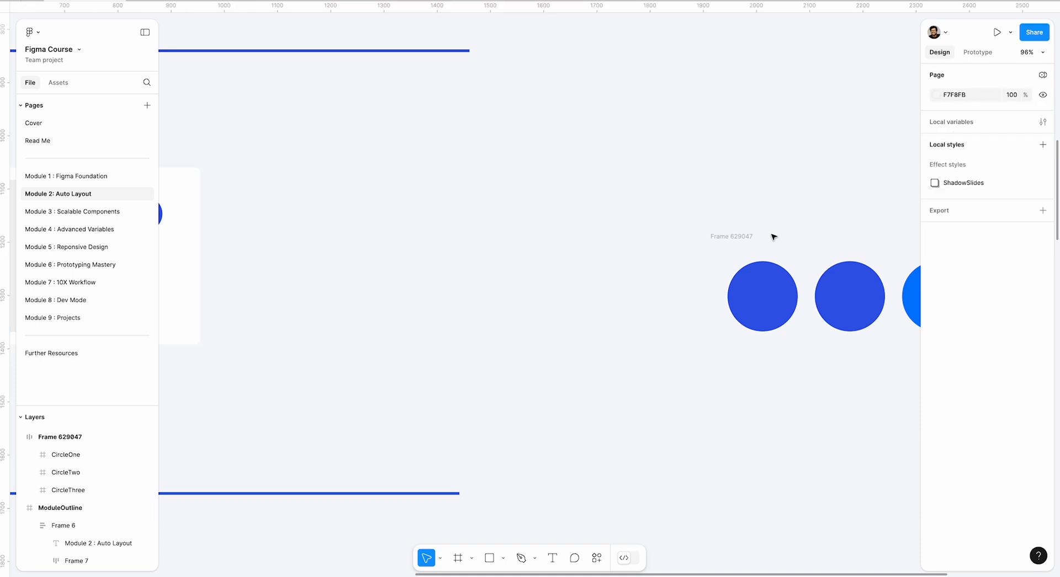
Pull CircleOne, CircleTwo and CircleThree out of their auto layout frame and delete the empty frame.
{"action": "left_click_drag", "start_coordinate": [794, 292], "coordinate": [606, 112]}
{"action": "left_click", "coordinate": [533, 249]}
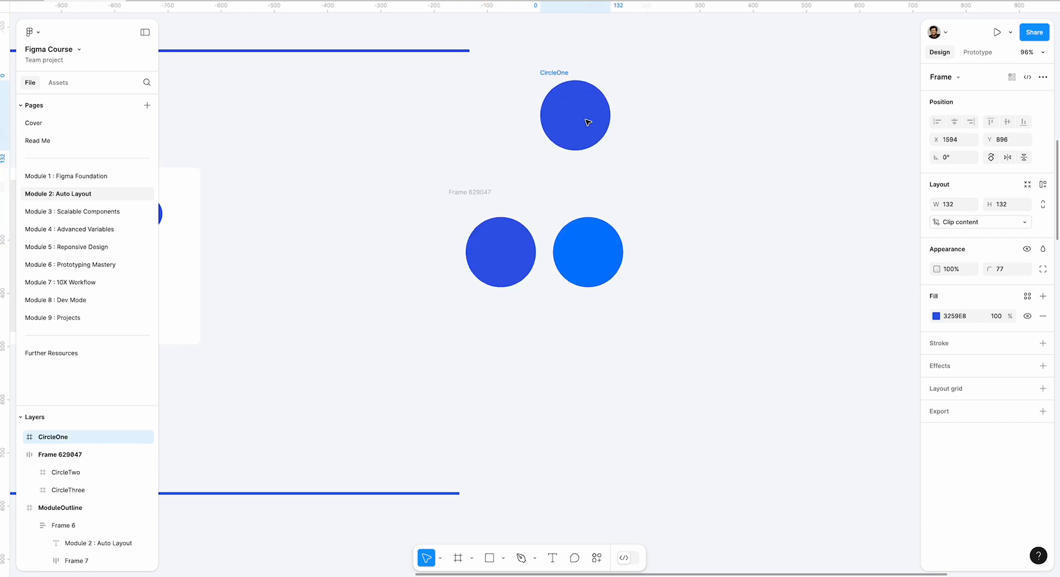
{"action": "left_click", "coordinate": [520, 247]}
{"action": "left_click_drag", "start_coordinate": [520, 246], "coordinate": [694, 132]}
{"action": "left_click", "coordinate": [520, 243]}
{"action": "left_click_drag", "start_coordinate": [520, 243], "coordinate": [773, 233]}
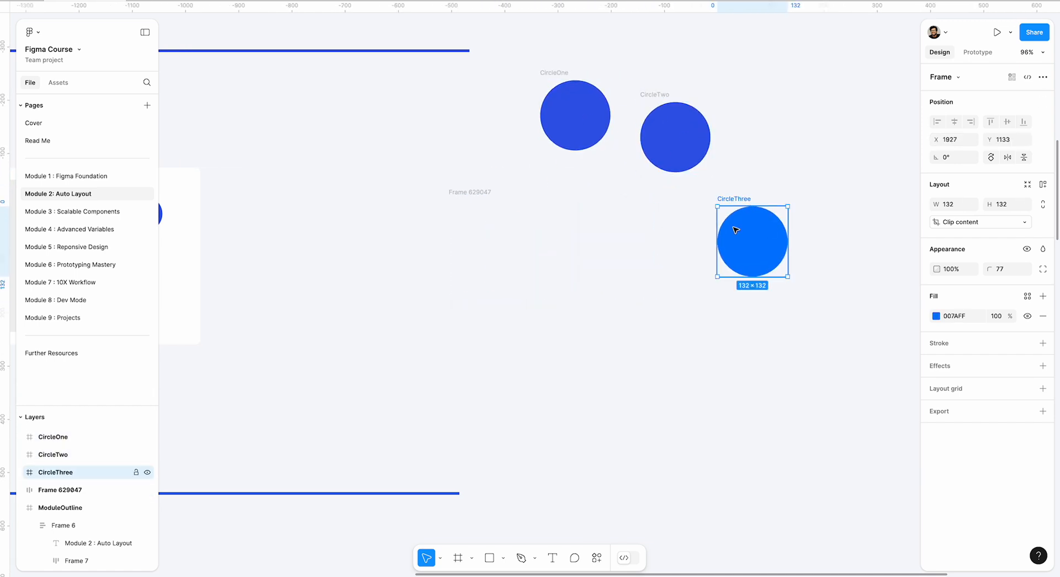
{"action": "left_click", "coordinate": [495, 193]}
{"action": "key", "text": "Delete"}
Stagger the three circles at different heights, with CircleTwo highest at about Y 899 and CircleThree lowest at about Y 994.
{"action": "scroll", "coordinate": [528, 194], "scroll_direction": "up", "scroll_amount": 3}
{"action": "scroll", "coordinate": [528, 194], "scroll_direction": "right", "scroll_amount": 4}
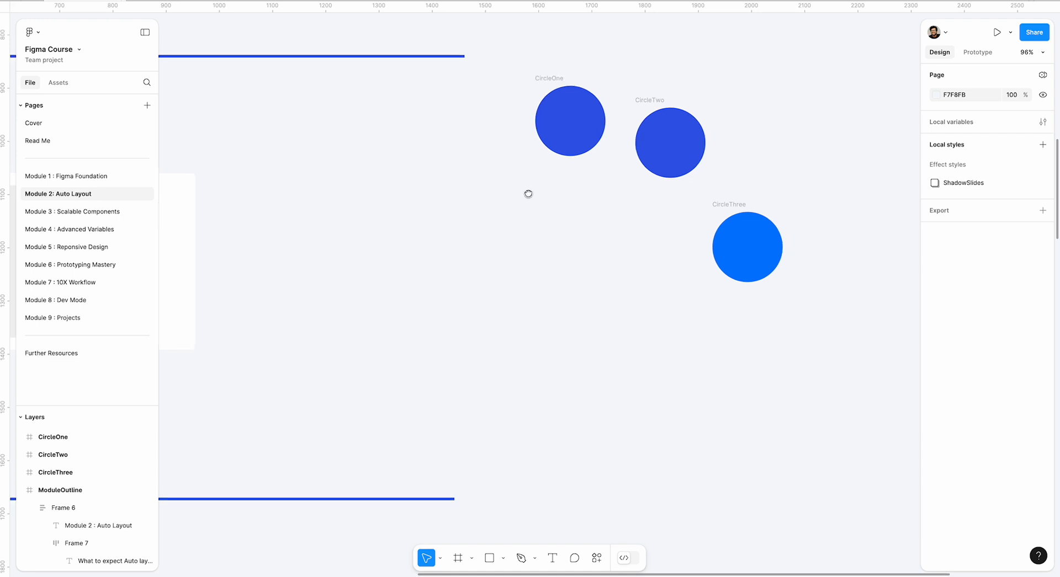
{"action": "left_click_drag", "start_coordinate": [604, 214], "coordinate": [609, 194]}
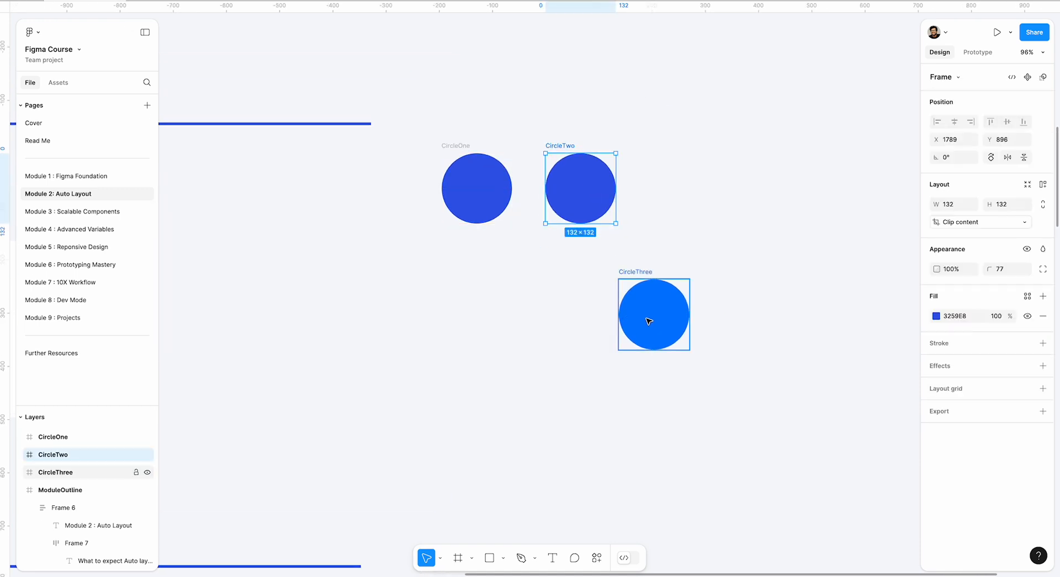
{"action": "left_click_drag", "start_coordinate": [645, 322], "coordinate": [681, 248]}
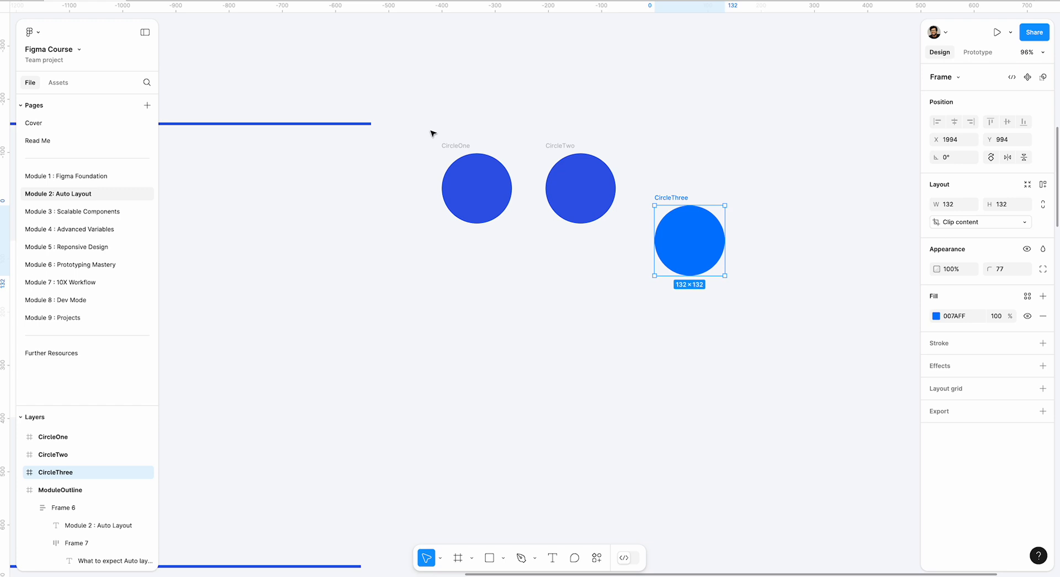
{"action": "left_click_drag", "start_coordinate": [563, 186], "coordinate": [563, 238]}
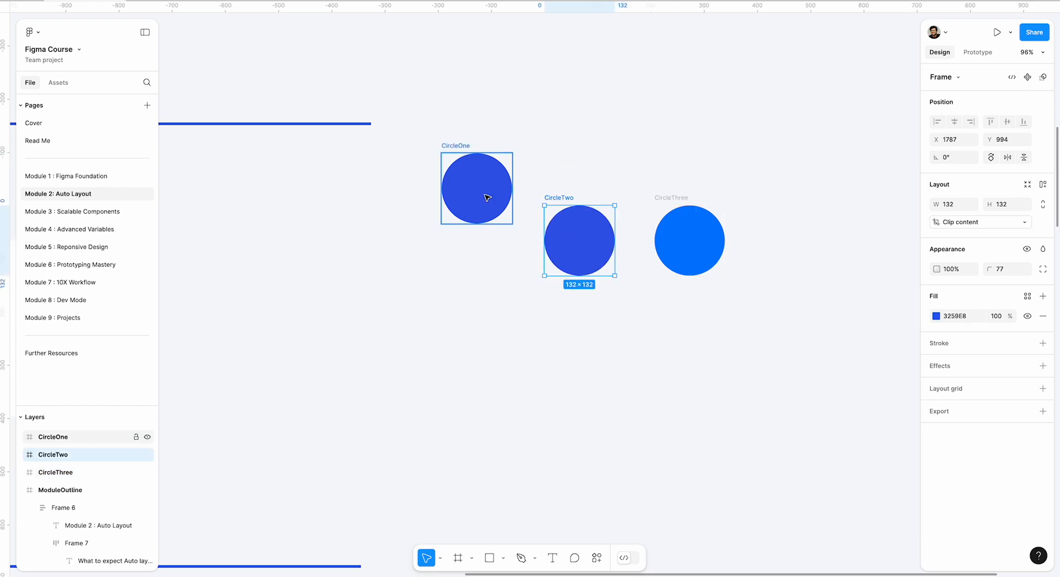
{"action": "left_click_drag", "start_coordinate": [486, 198], "coordinate": [460, 229]}
{"action": "left_click_drag", "start_coordinate": [607, 241], "coordinate": [605, 191]}
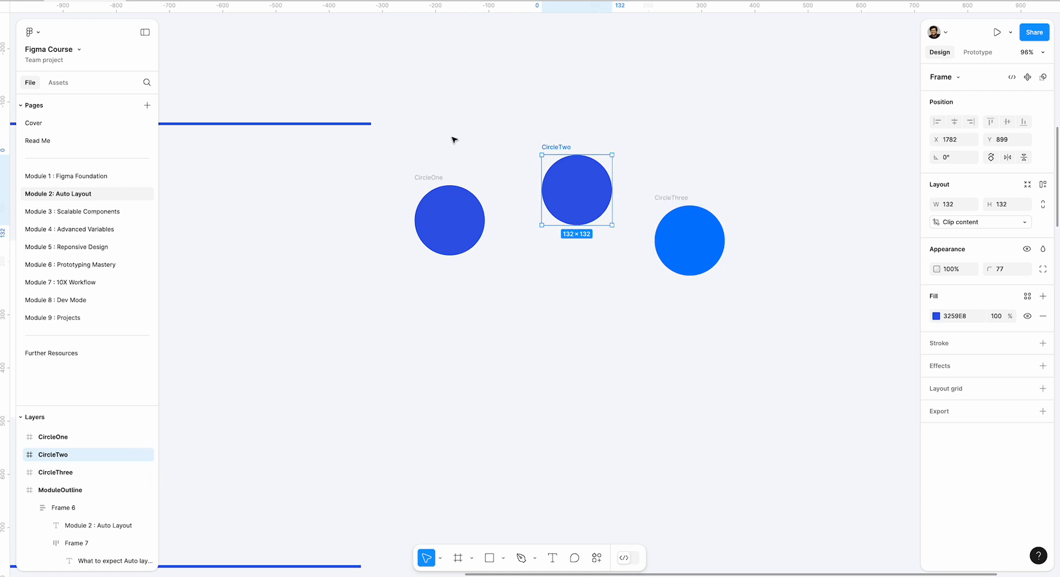
Try applying auto layout to the three staggered circles, and undo it.
{"action": "left_click_drag", "start_coordinate": [372, 140], "coordinate": [640, 240]}
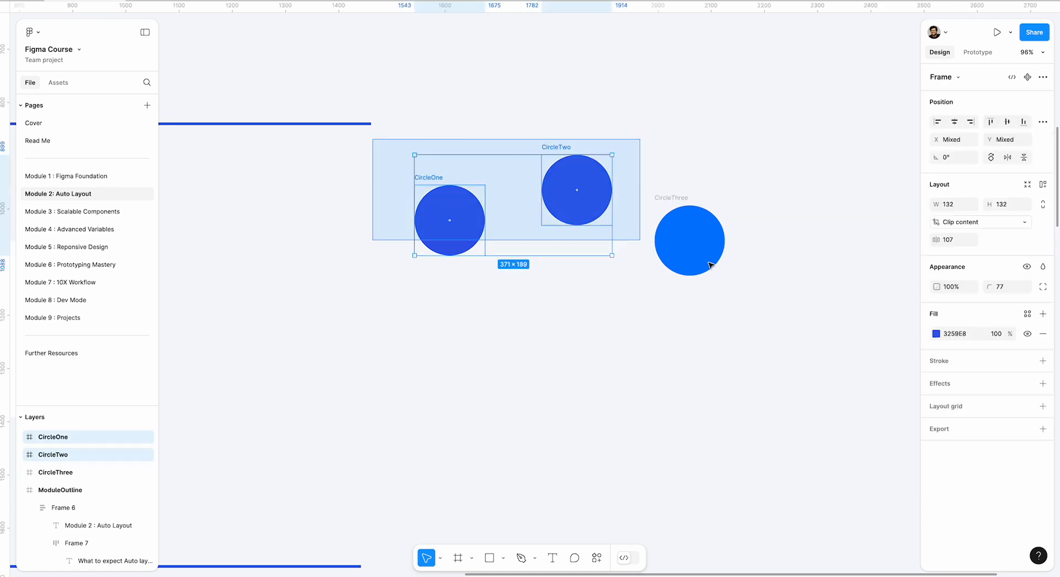
{"action": "left_click_drag", "start_coordinate": [711, 265], "coordinate": [789, 303]}
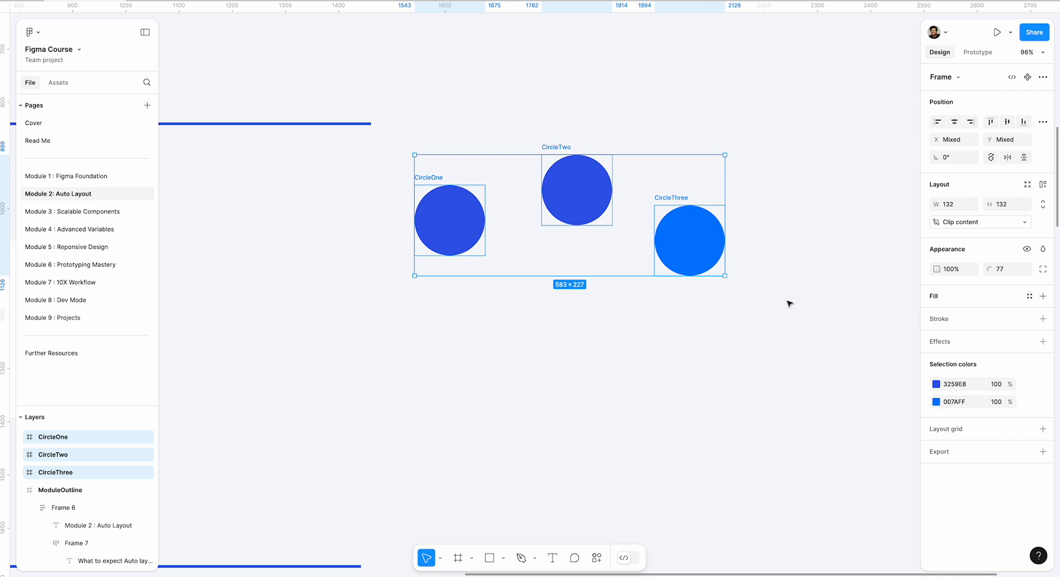
{"action": "key", "text": "shift+a"}
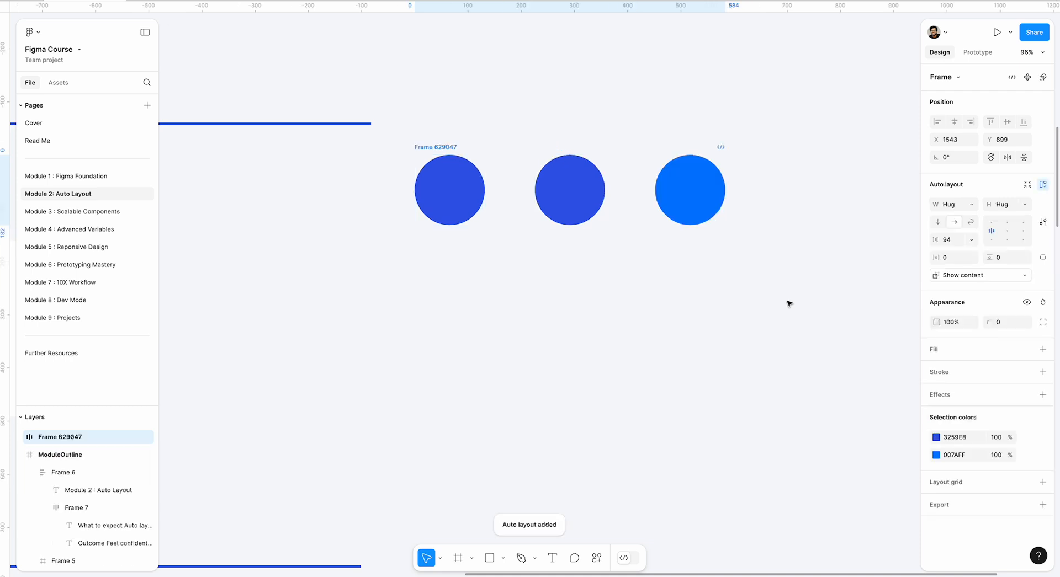
{"action": "key", "text": "ctrl+z"}
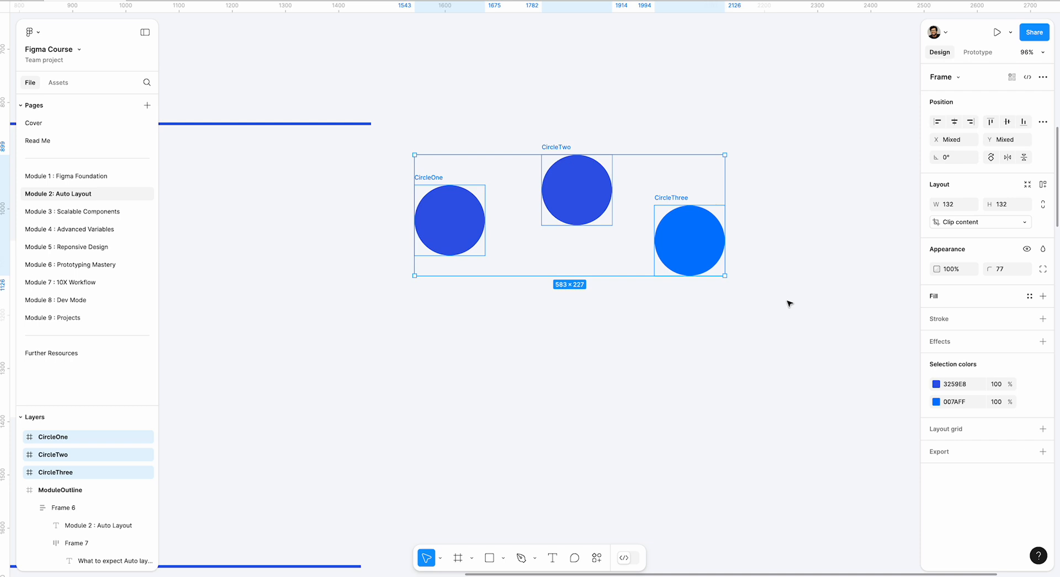
Select all three circles together and wrap them in a new auto layout frame.
{"action": "left_click", "coordinate": [592, 78]}
{"action": "left_click_drag", "start_coordinate": [397, 144], "coordinate": [779, 302]}
{"action": "right_click", "coordinate": [676, 259]}
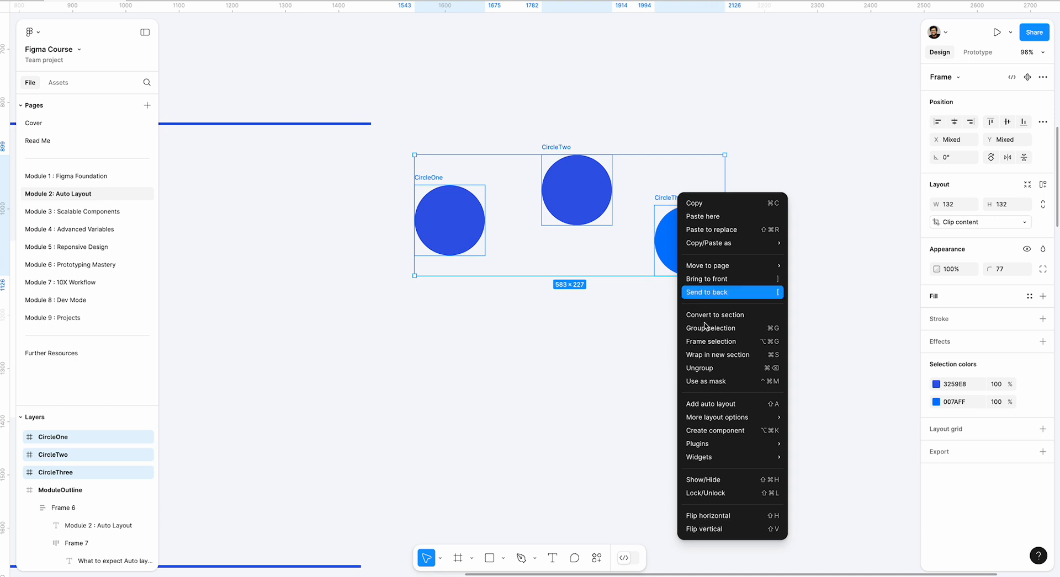
{"action": "left_click", "coordinate": [714, 405]}
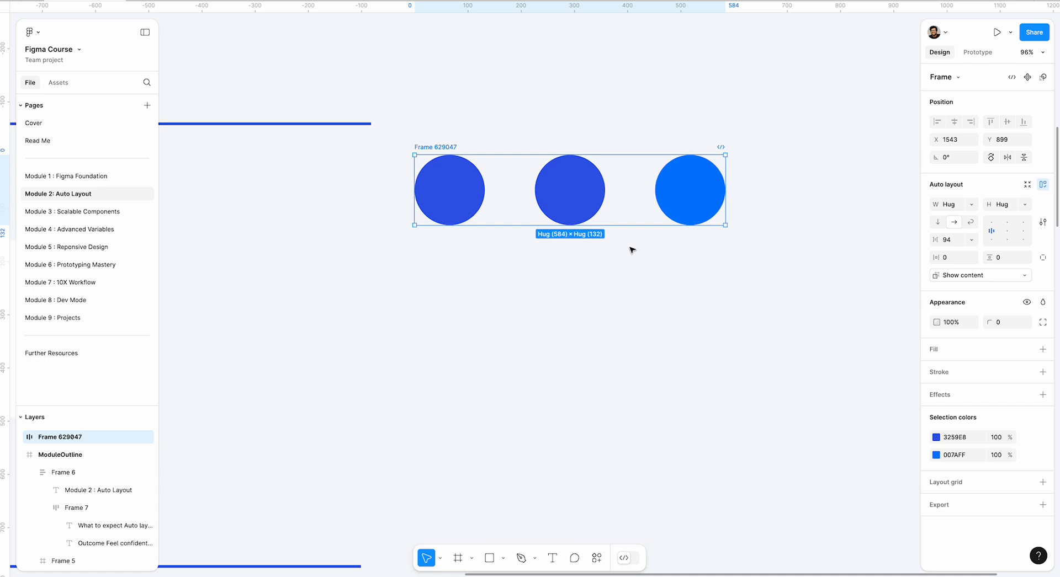
{"action": "key", "text": "ctrl+z"}
{"action": "right_click", "coordinate": [479, 168]}
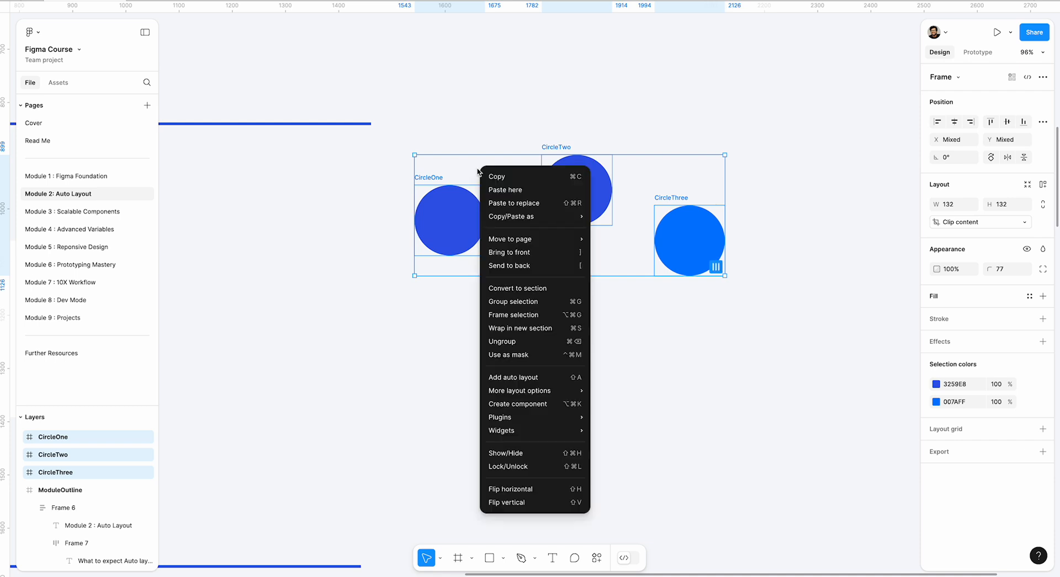
{"action": "left_click", "coordinate": [521, 380]}
{"action": "left_click", "coordinate": [530, 366]}
{"action": "left_click", "coordinate": [446, 146]}
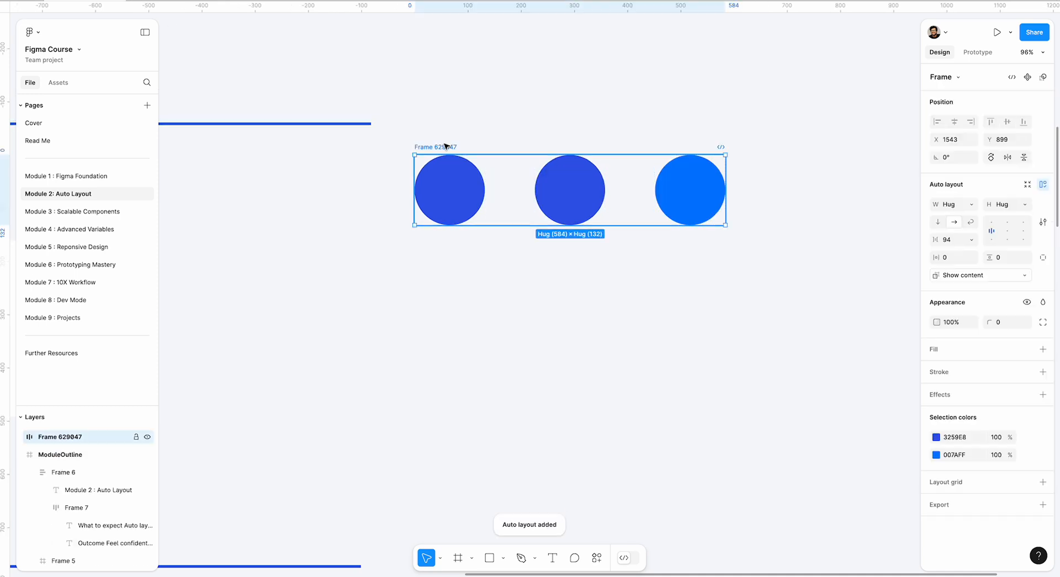
Switch the circles frame to vertical layout and back to horizontal, repositioning it to about X 1626, Y 953.
{"action": "left_click_drag", "start_coordinate": [446, 146], "coordinate": [445, 225]}
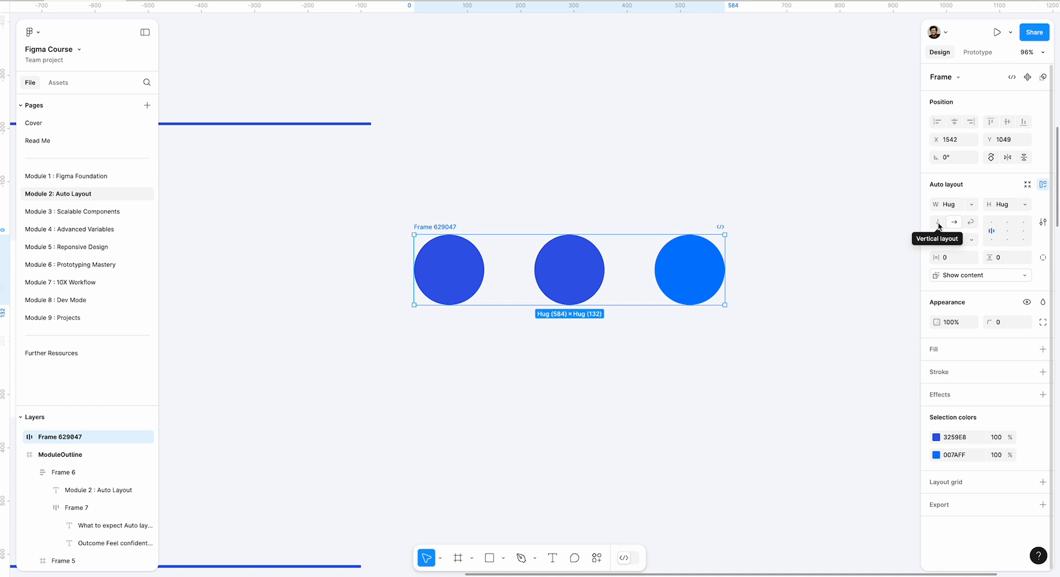
{"action": "left_click", "coordinate": [938, 223]}
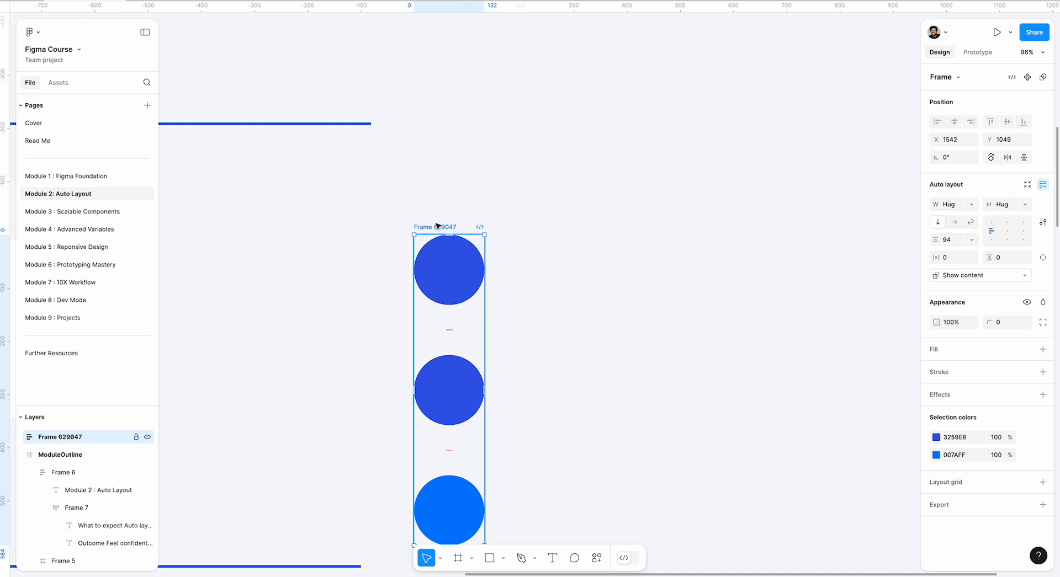
{"action": "left_click_drag", "start_coordinate": [435, 229], "coordinate": [503, 134]}
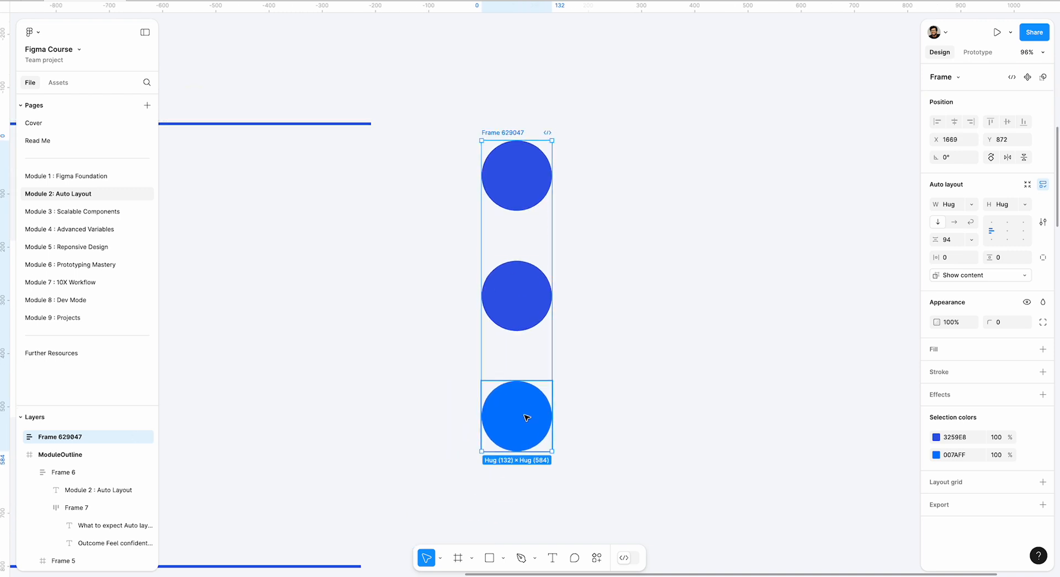
{"action": "left_click", "coordinate": [958, 226]}
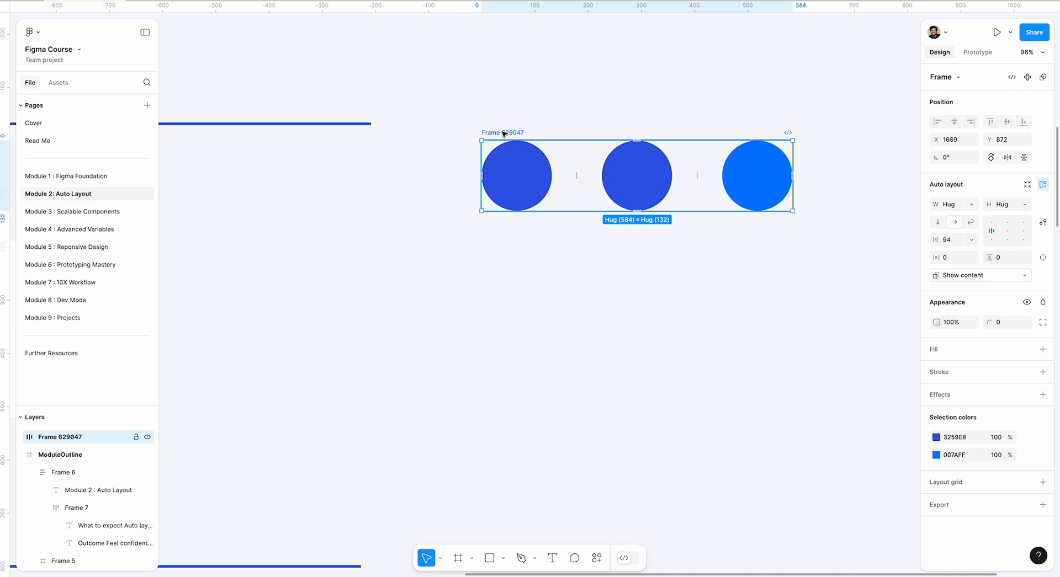
{"action": "left_click_drag", "start_coordinate": [504, 134], "coordinate": [481, 177]}
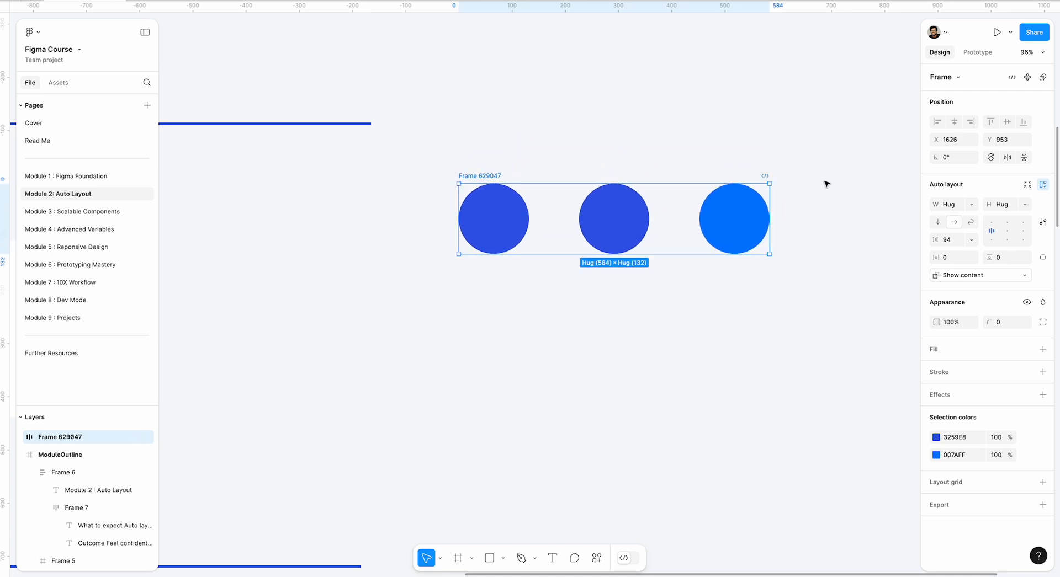
Compare wrap and horizontal layout by resizing the circles frame, finishing with wrap layout at a width of about 591.
{"action": "left_click", "coordinate": [970, 222]}
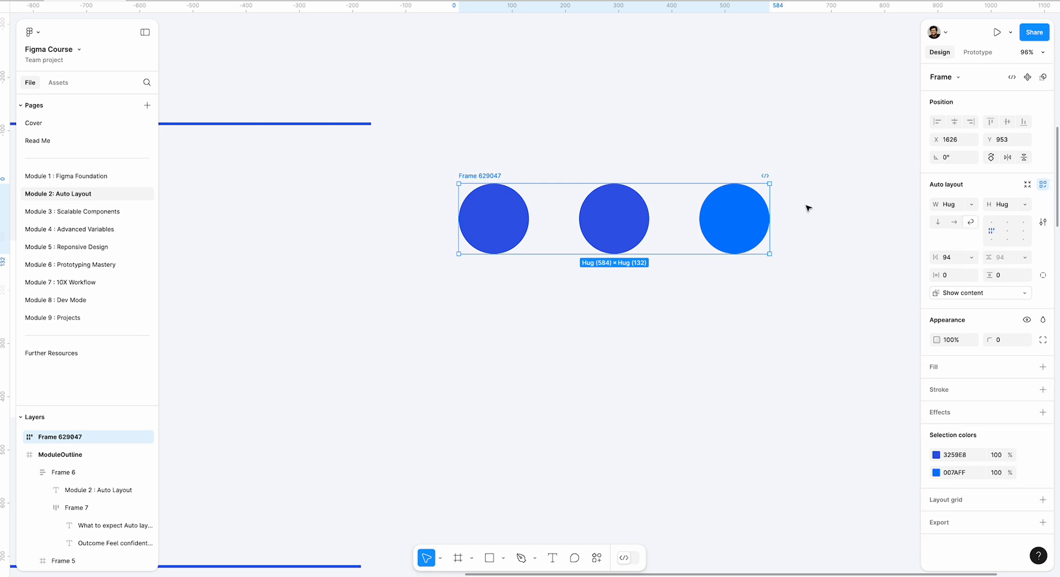
{"action": "left_click_drag", "start_coordinate": [770, 209], "coordinate": [805, 196]}
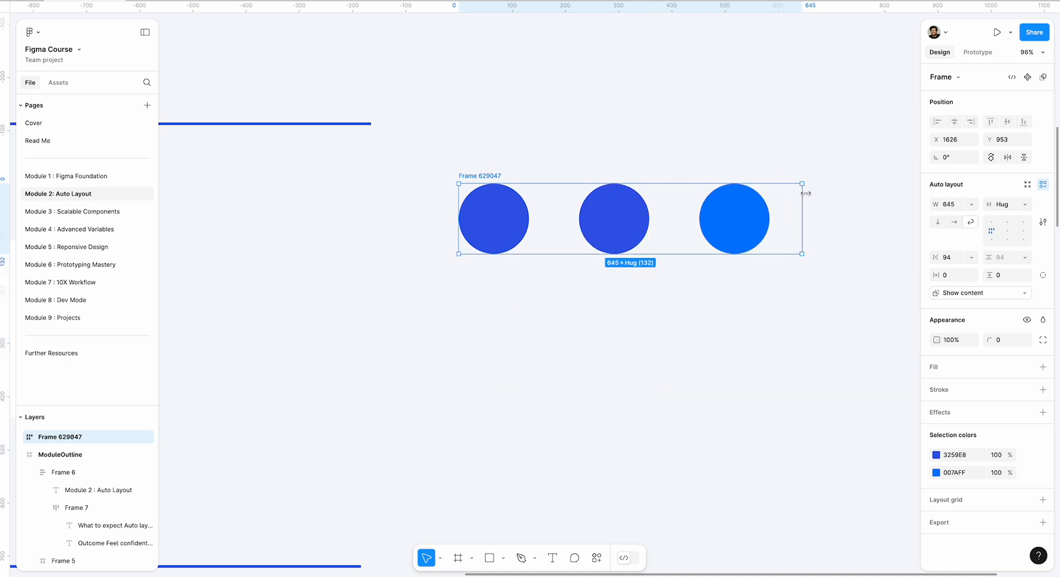
{"action": "left_click", "coordinate": [956, 223]}
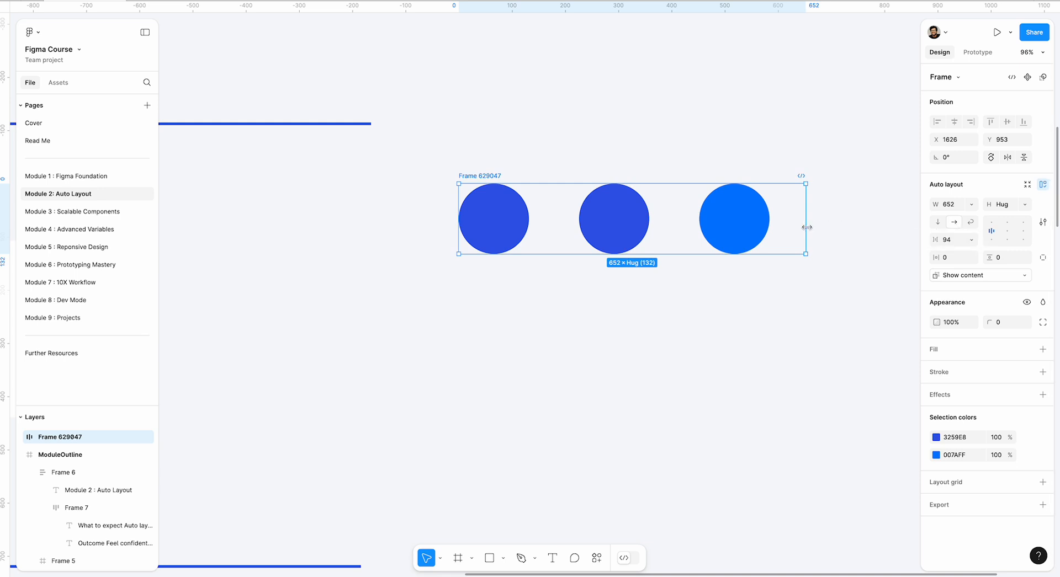
{"action": "left_click_drag", "start_coordinate": [805, 227], "coordinate": [791, 207]}
{"action": "left_click", "coordinate": [967, 224]}
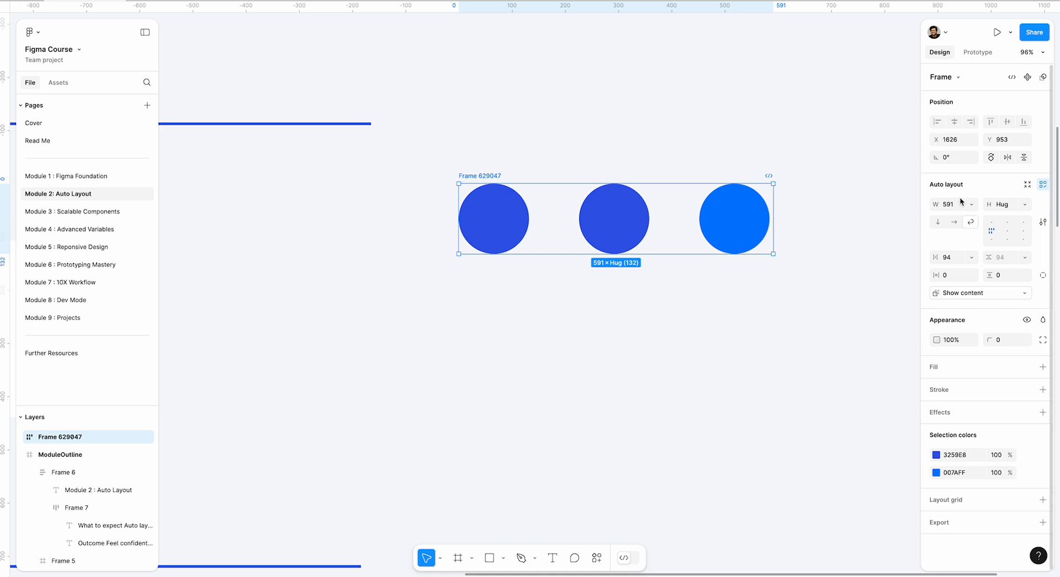
Delete the auto layout frame holding the three circles.
{"action": "left_click_drag", "start_coordinate": [417, 153], "coordinate": [786, 274]}
{"action": "key", "text": "Delete"}
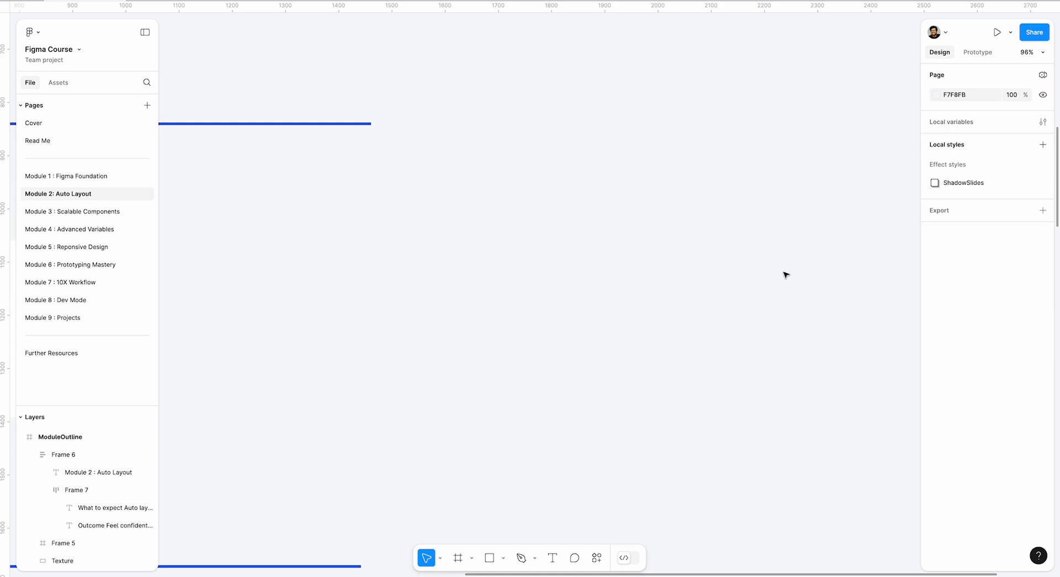
Duplicate the Play label and the play symbol, placing the copies side by side in the black Button frame with the symbol at about X 269, Y 135.
{"action": "scroll", "coordinate": [465, 252], "scroll_direction": "down", "scroll_amount": 5}
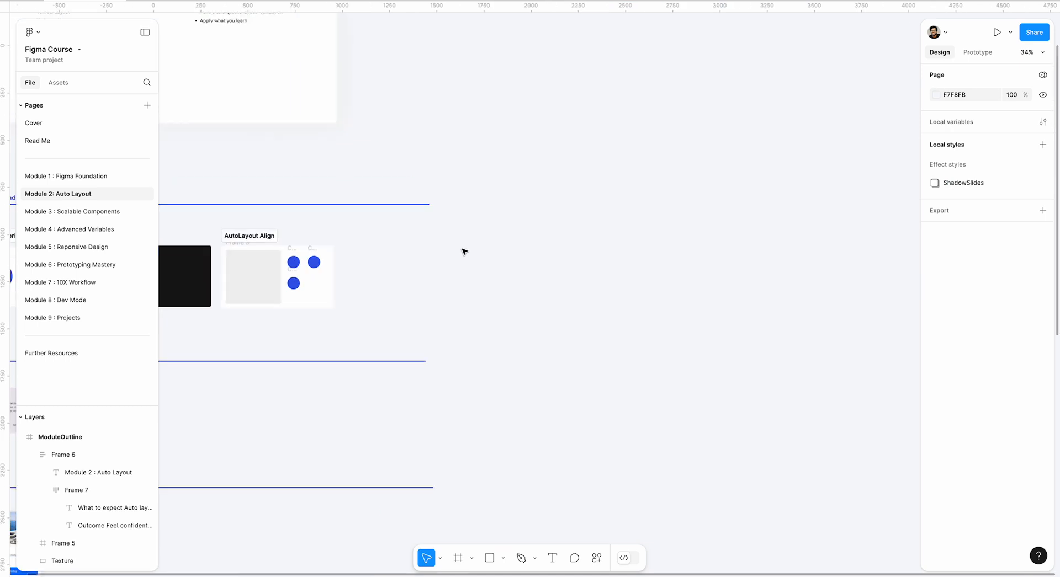
{"action": "scroll", "coordinate": [464, 252], "scroll_direction": "left", "scroll_amount": 6}
{"action": "scroll", "coordinate": [462, 251], "scroll_direction": "up", "scroll_amount": 5}
{"action": "scroll", "coordinate": [522, 290], "scroll_direction": "up", "scroll_amount": 3}
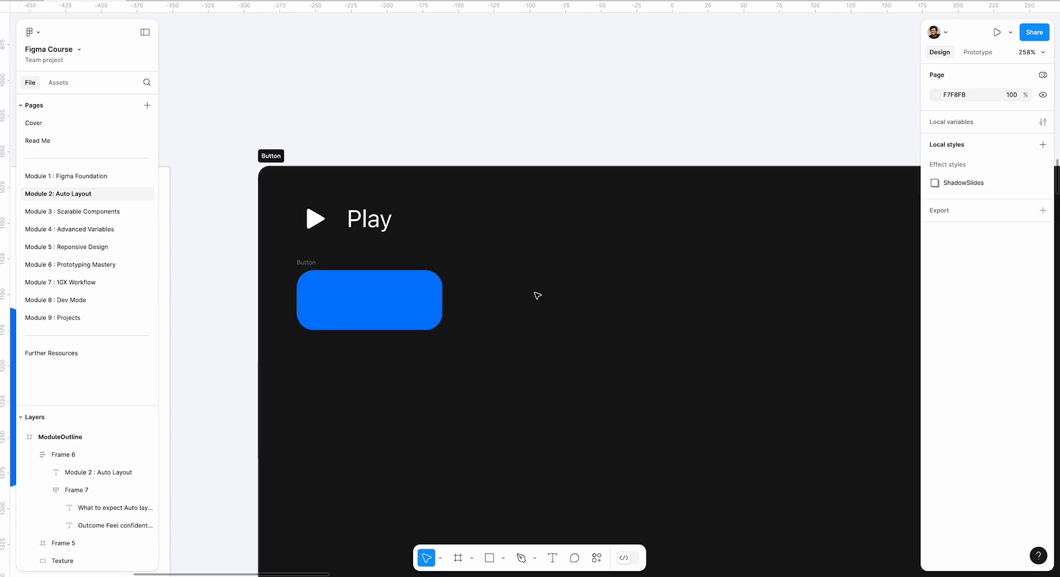
{"action": "scroll", "coordinate": [466, 270], "scroll_direction": "up", "scroll_amount": 3}
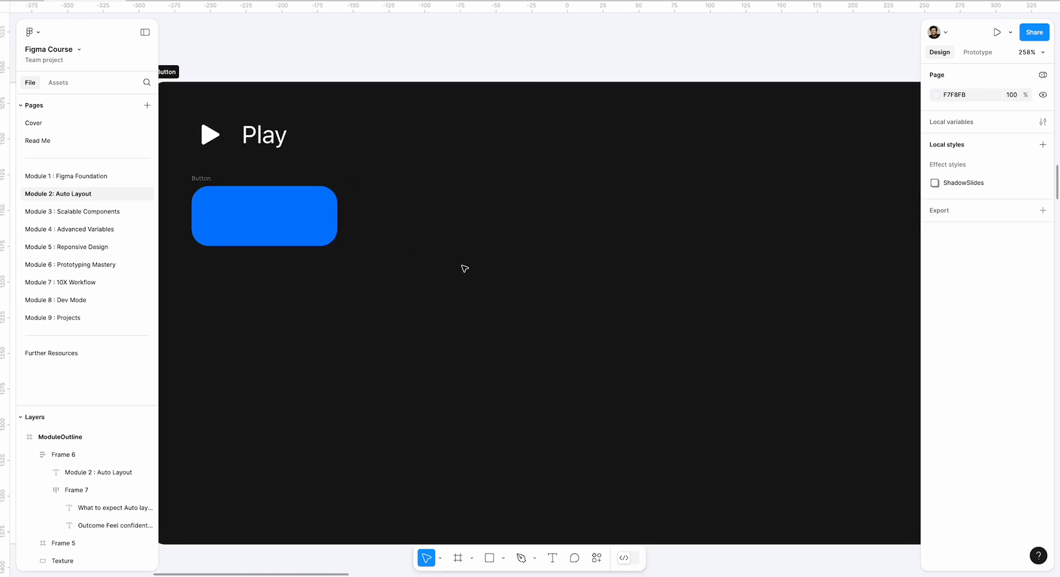
{"action": "scroll", "coordinate": [466, 270], "scroll_direction": "down", "scroll_amount": 2}
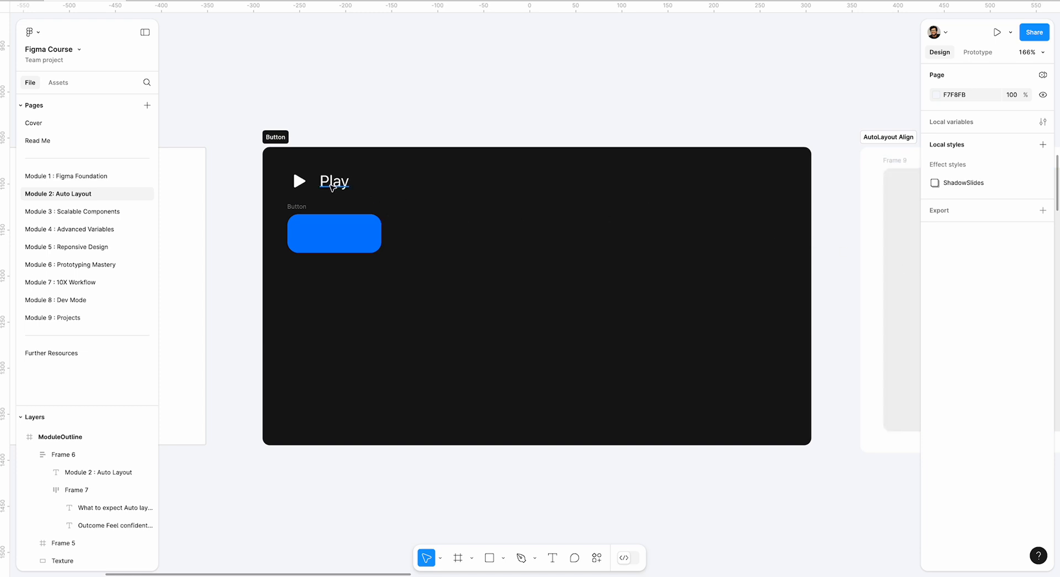
{"action": "left_click", "coordinate": [332, 186]}
{"action": "key", "text": "super+d"}
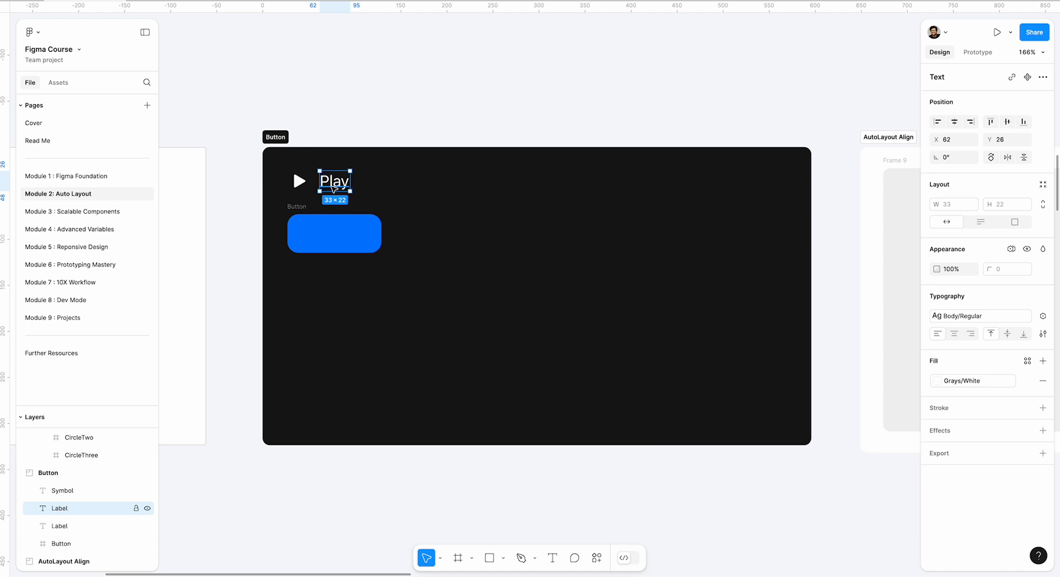
{"action": "left_click_drag", "start_coordinate": [333, 188], "coordinate": [547, 288]}
{"action": "left_click", "coordinate": [300, 177]}
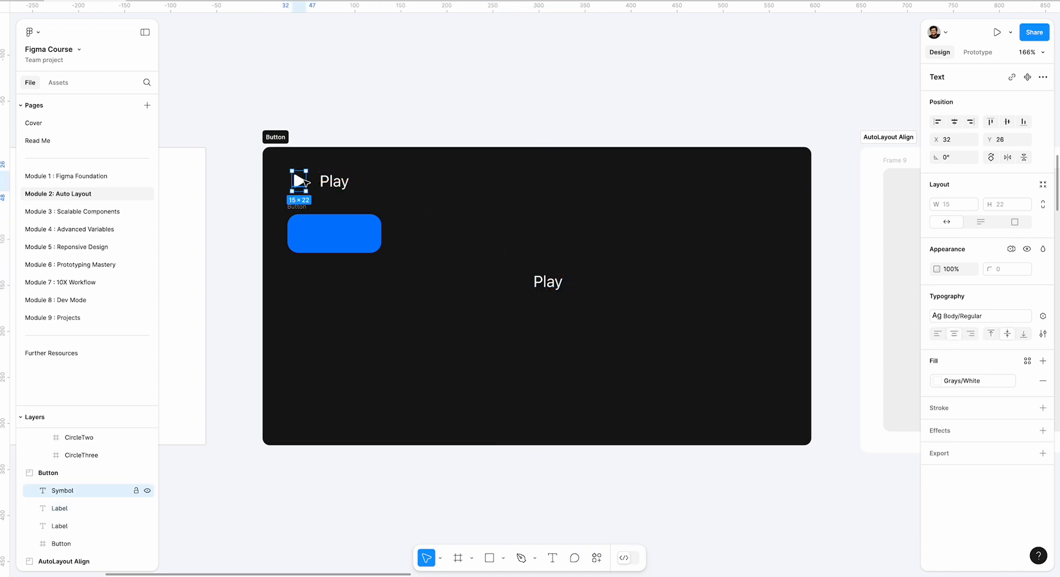
{"action": "key", "text": "super+d"}
{"action": "left_click_drag", "start_coordinate": [301, 180], "coordinate": [520, 284]}
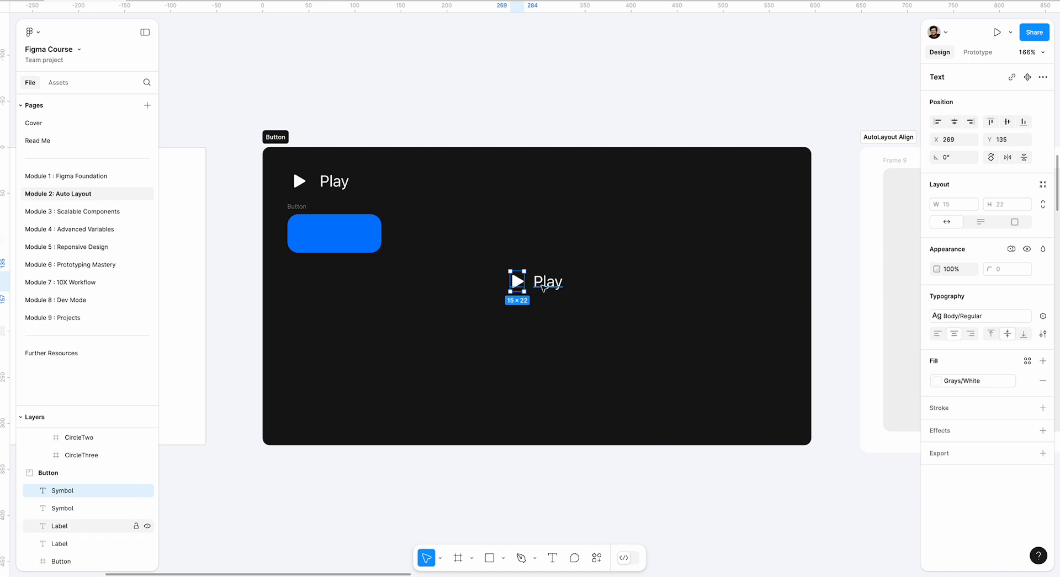
{"action": "scroll", "coordinate": [547, 282], "scroll_direction": "up", "scroll_amount": 3}
{"action": "left_click", "coordinate": [550, 284]}
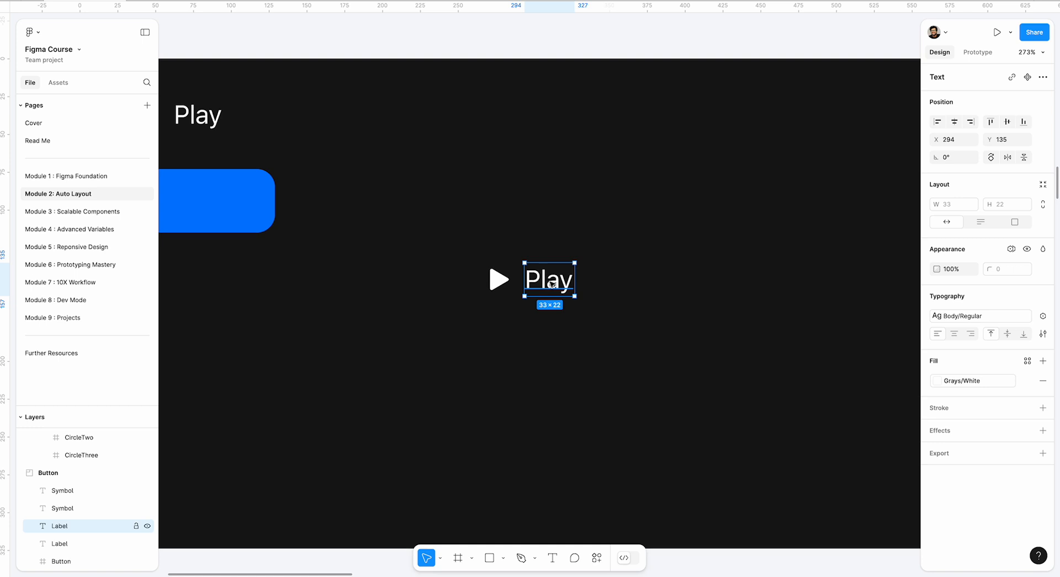
{"action": "right_click", "coordinate": [550, 285]}
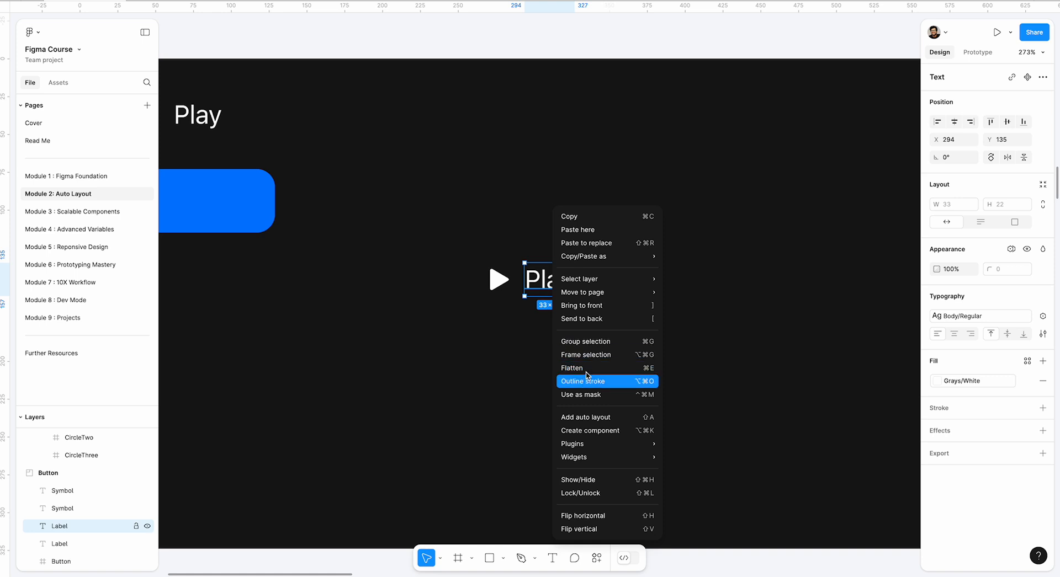
{"action": "mouse_move", "coordinate": [588, 294]}
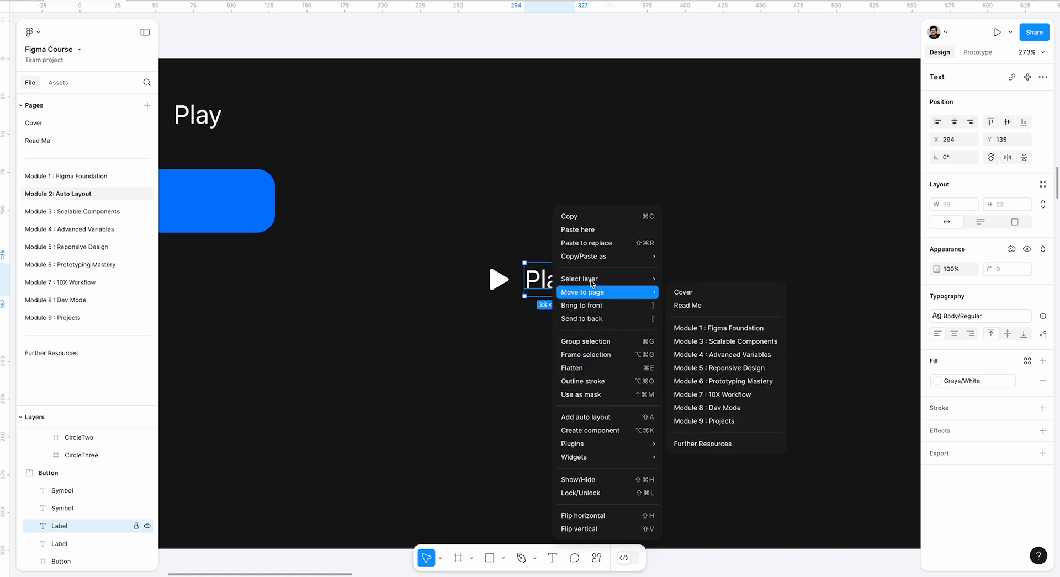
{"action": "mouse_move", "coordinate": [586, 274]}
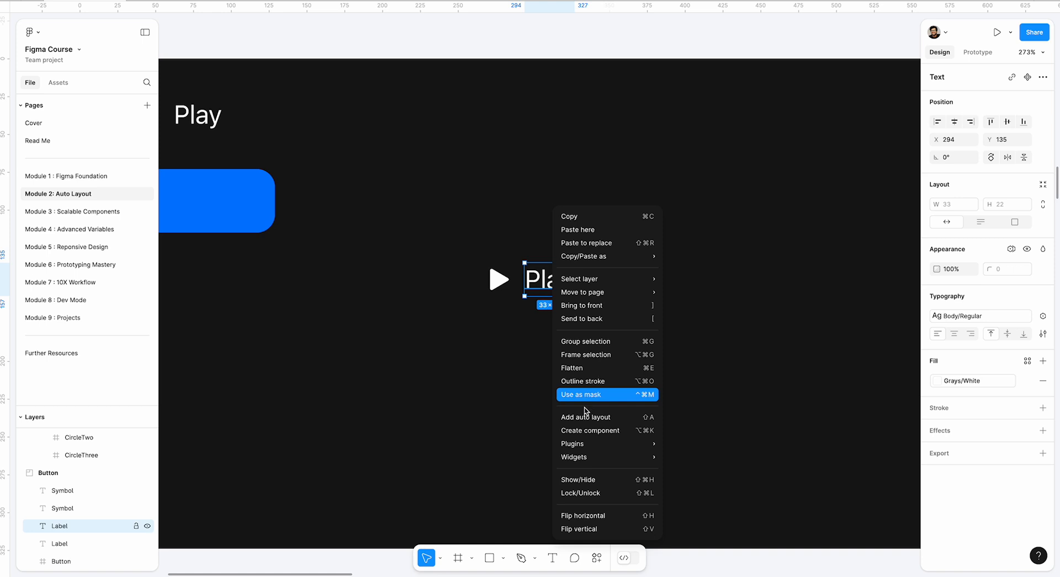
{"action": "mouse_move", "coordinate": [584, 254]}
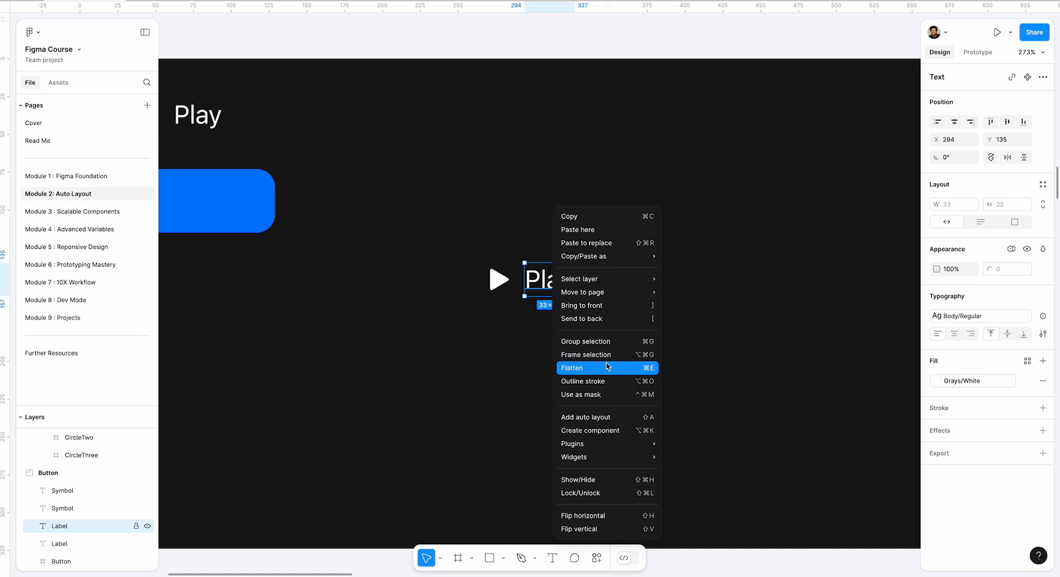
{"action": "left_click", "coordinate": [509, 338]}
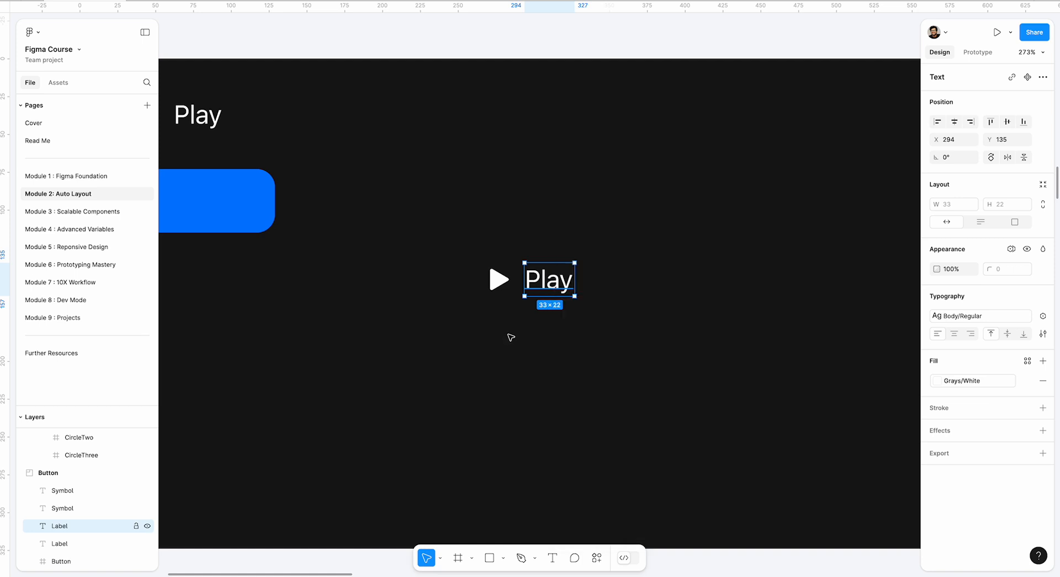
Shift the copied Play label to about X 296, Y 133 and wrap it with its symbol in an auto layout frame.
{"action": "left_click_drag", "start_coordinate": [546, 288], "coordinate": [548, 284]}
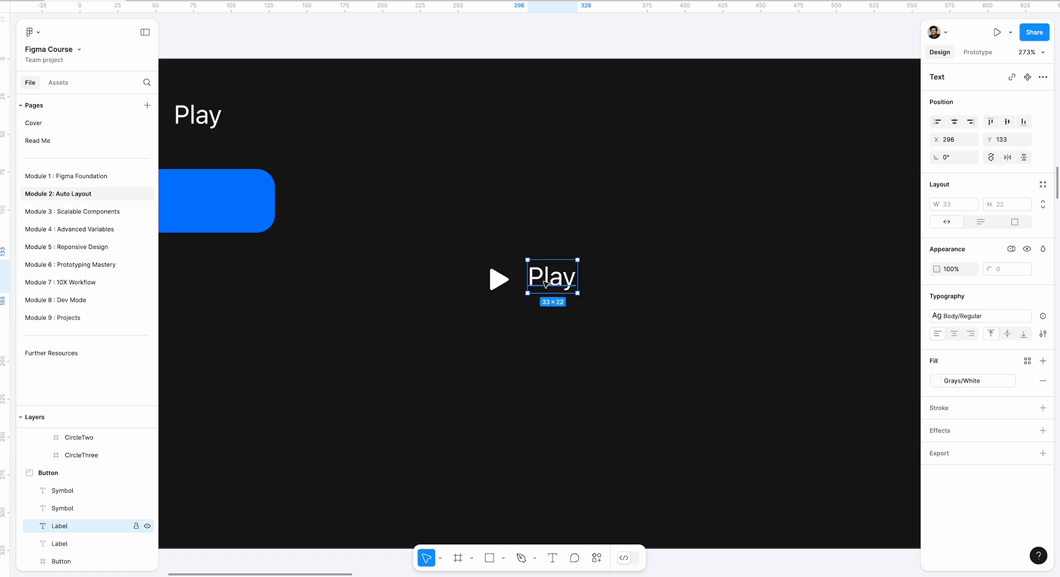
{"action": "left_click_drag", "start_coordinate": [478, 253], "coordinate": [590, 310]}
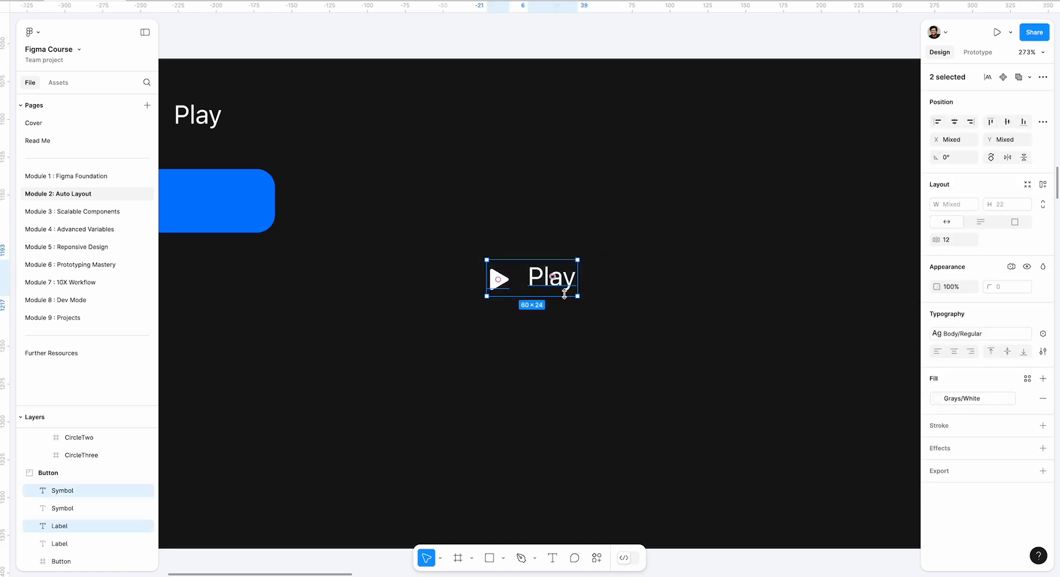
{"action": "key", "text": "shift+a"}
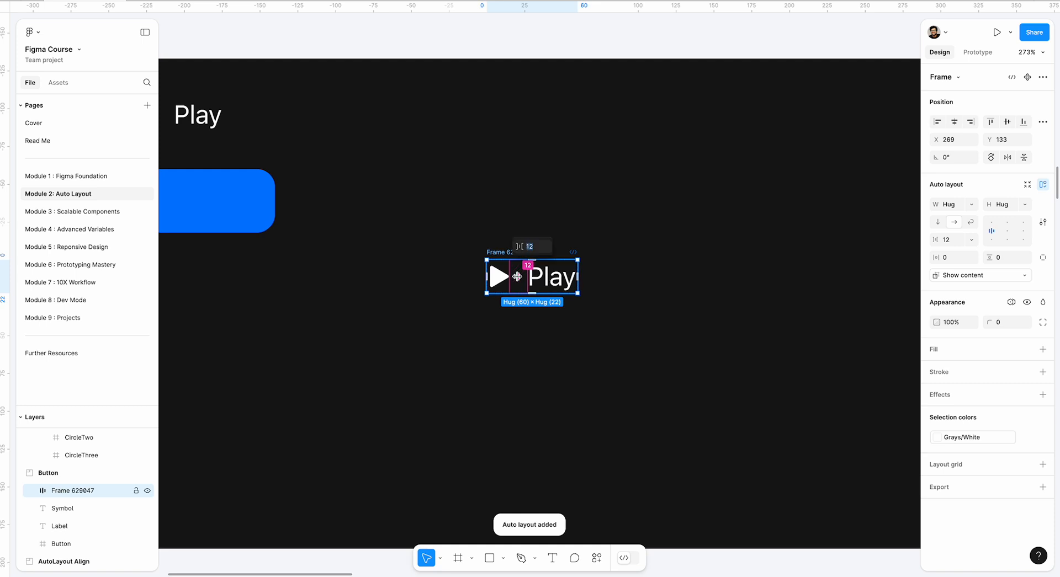
Try a wide gap of about 79 between the play symbol and label, and finish with a gap of 8.
{"action": "left_click_drag", "start_coordinate": [516, 277], "coordinate": [569, 268]}
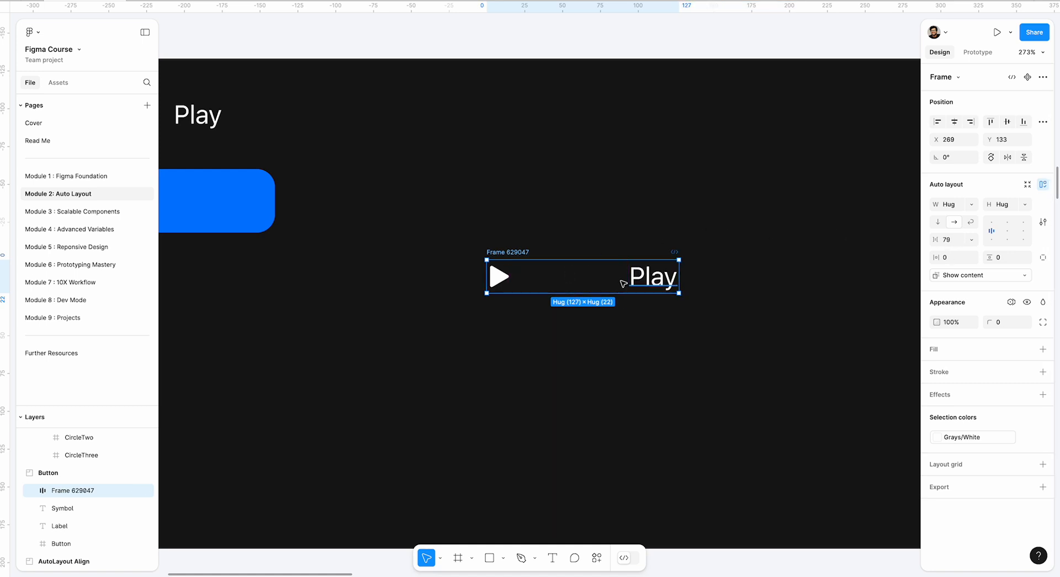
{"action": "left_click", "coordinate": [959, 240]}
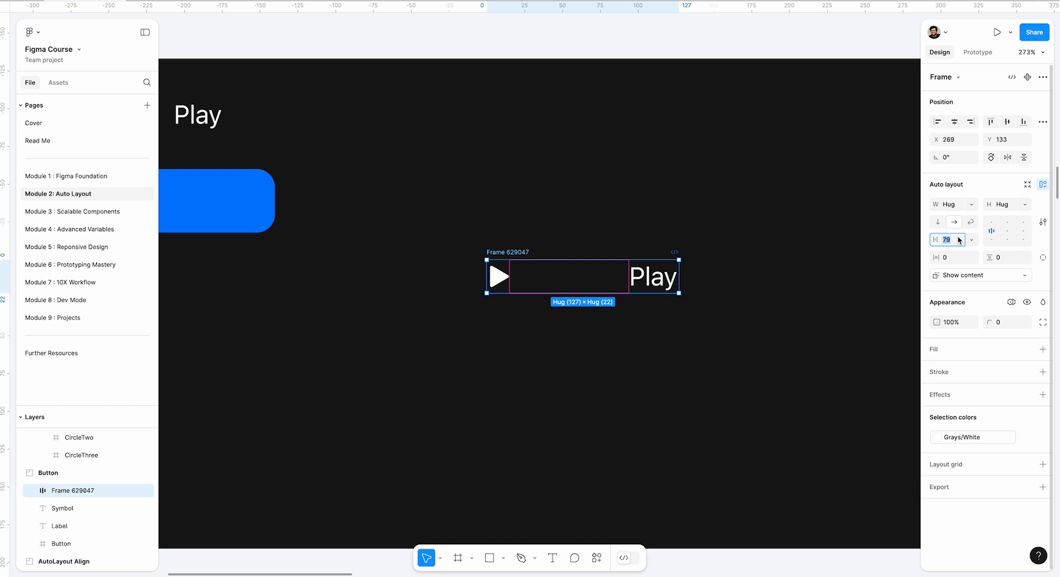
{"action": "type", "text": "8"}
{"action": "key", "text": "Return"}
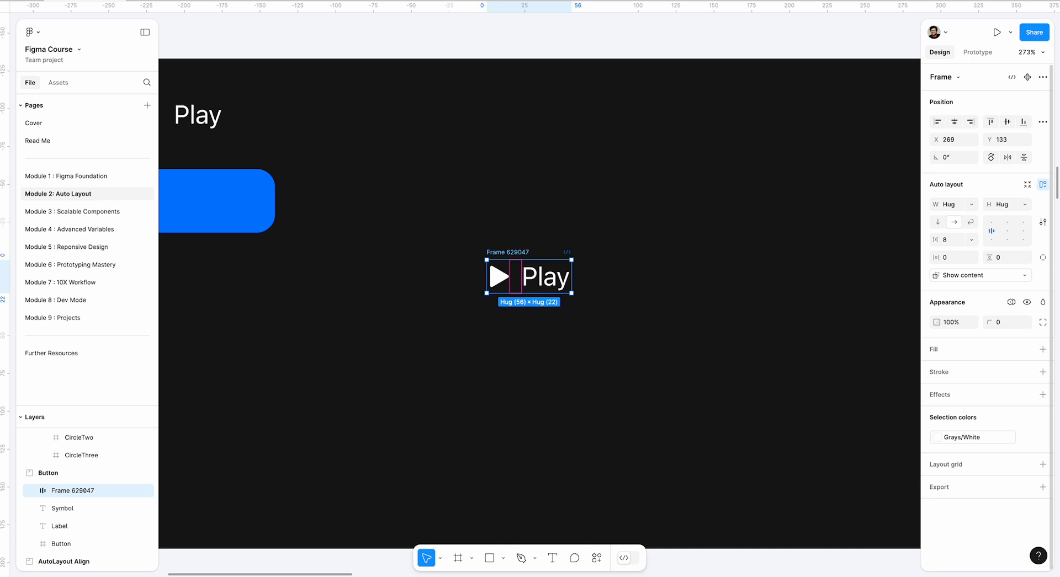
{"action": "left_click", "coordinate": [607, 208]}
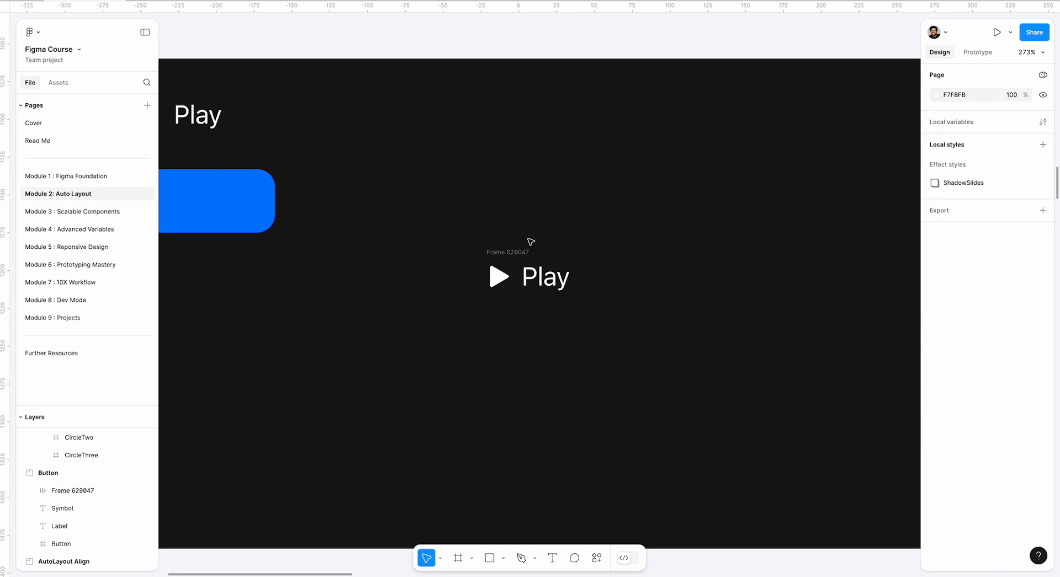
Move the symbol-and-label frame to about X 270, Y 135, and try a gap of 16 before restoring it to 8.
{"action": "left_click_drag", "start_coordinate": [513, 253], "coordinate": [515, 256]}
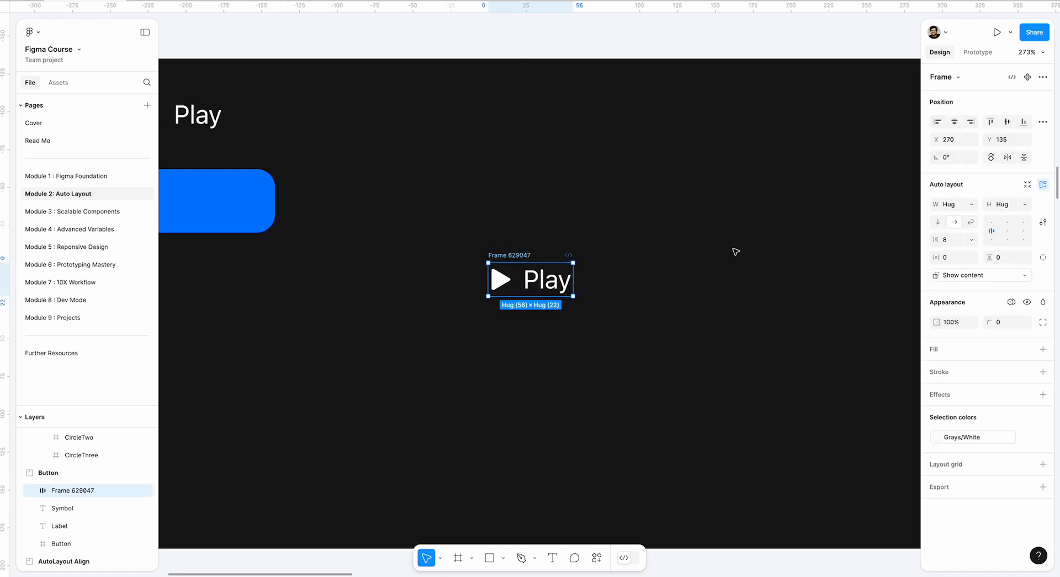
{"action": "left_click", "coordinate": [951, 240]}
{"action": "key", "text": "Return"}
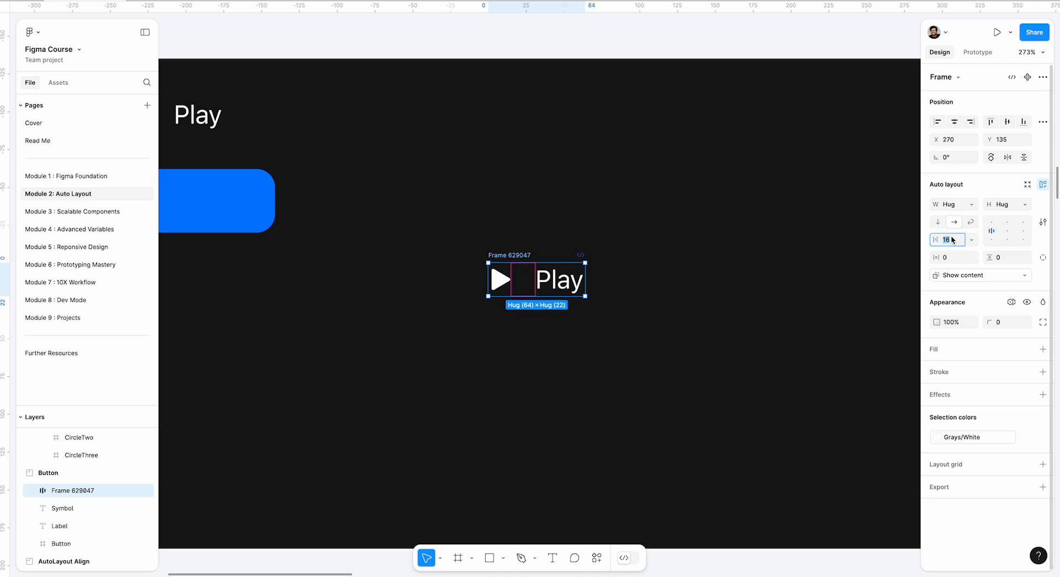
{"action": "type", "text": "8"}
{"action": "key", "text": "Return"}
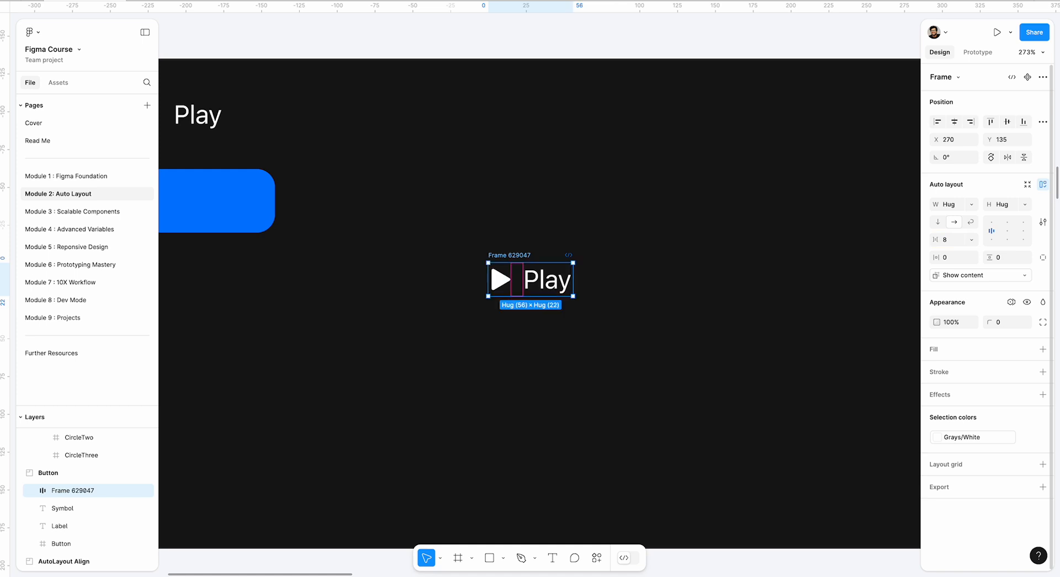
Wrap the symbol-and-label frame in a second, outer auto layout frame.
{"action": "left_click", "coordinate": [366, 246]}
{"action": "left_click", "coordinate": [501, 256]}
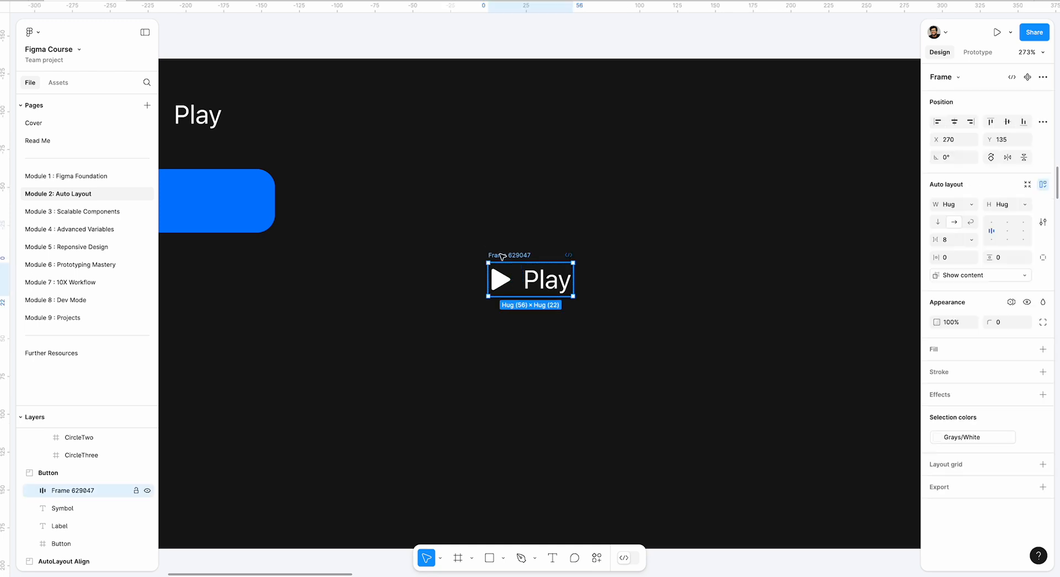
{"action": "key", "text": "shift+a"}
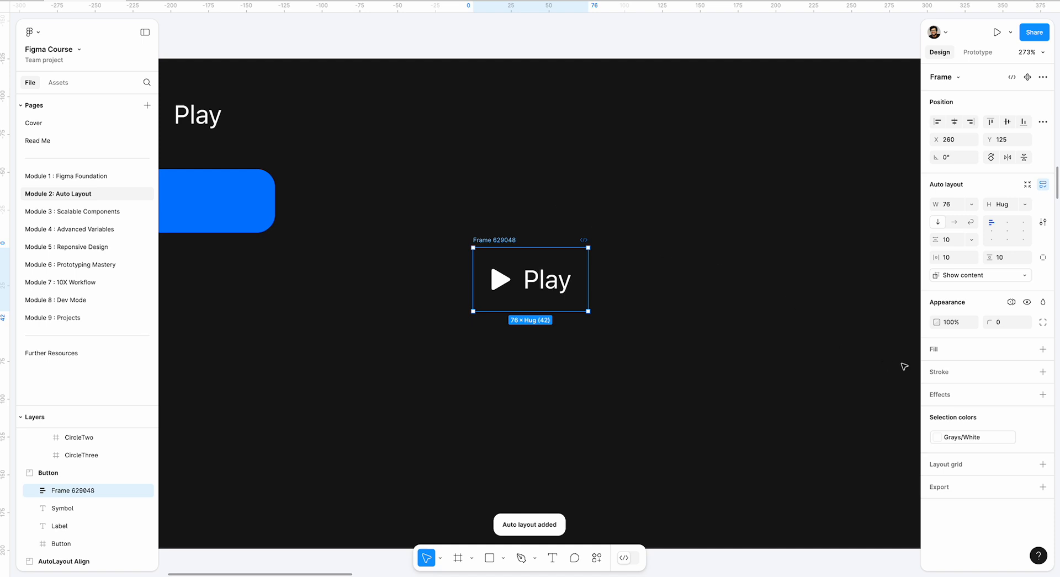
Add a fill to the outer frame and sample its colour 007AFF from the existing blue button shape.
{"action": "left_click", "coordinate": [931, 349]}
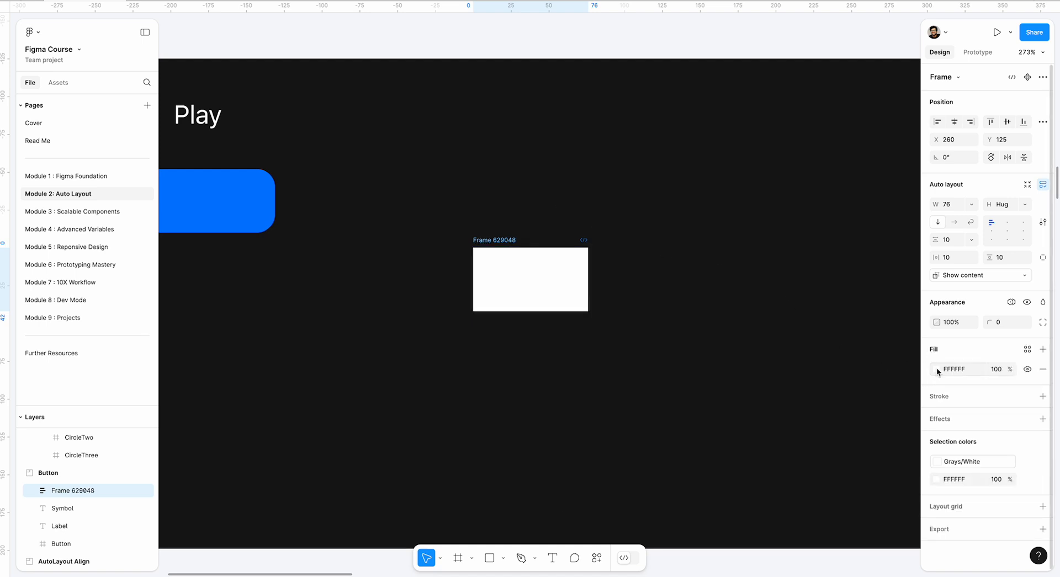
{"action": "left_click", "coordinate": [936, 369]}
{"action": "left_click", "coordinate": [803, 453]}
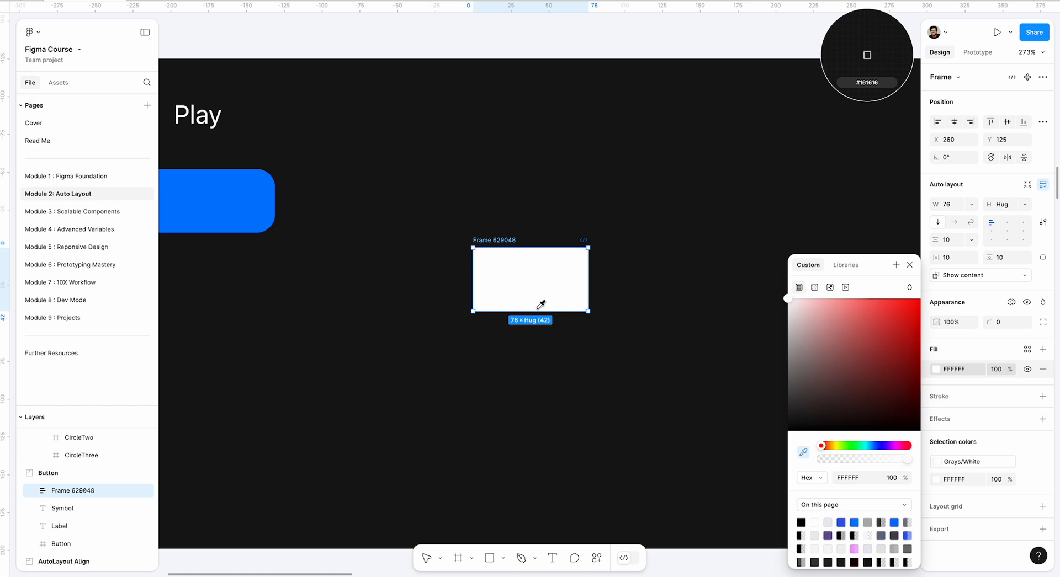
{"action": "left_click", "coordinate": [265, 195]}
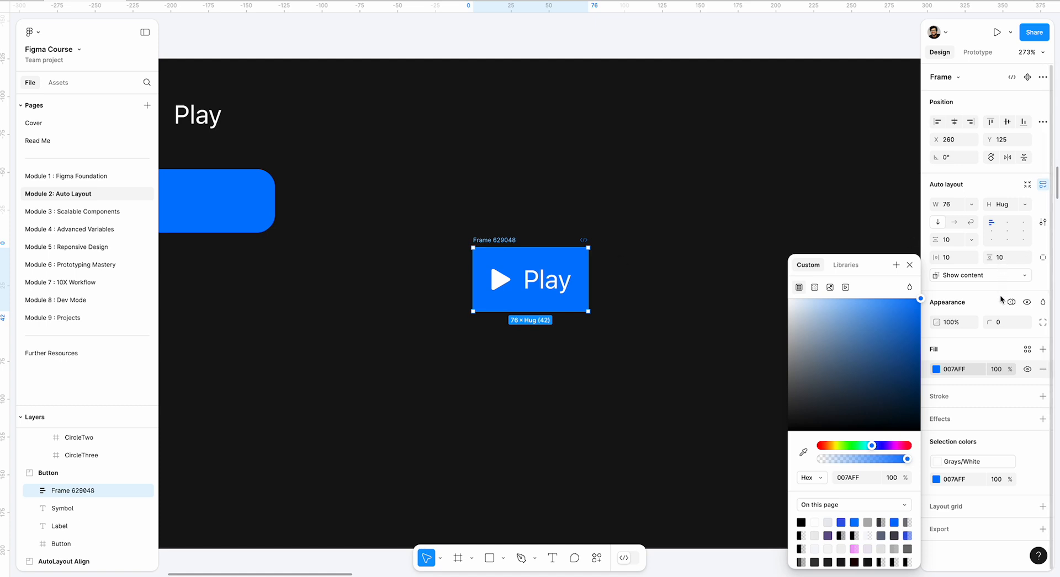
Round the blue Play button's corners with a radius of 12.
{"action": "left_click_drag", "start_coordinate": [987, 321], "coordinate": [1052, 321]}
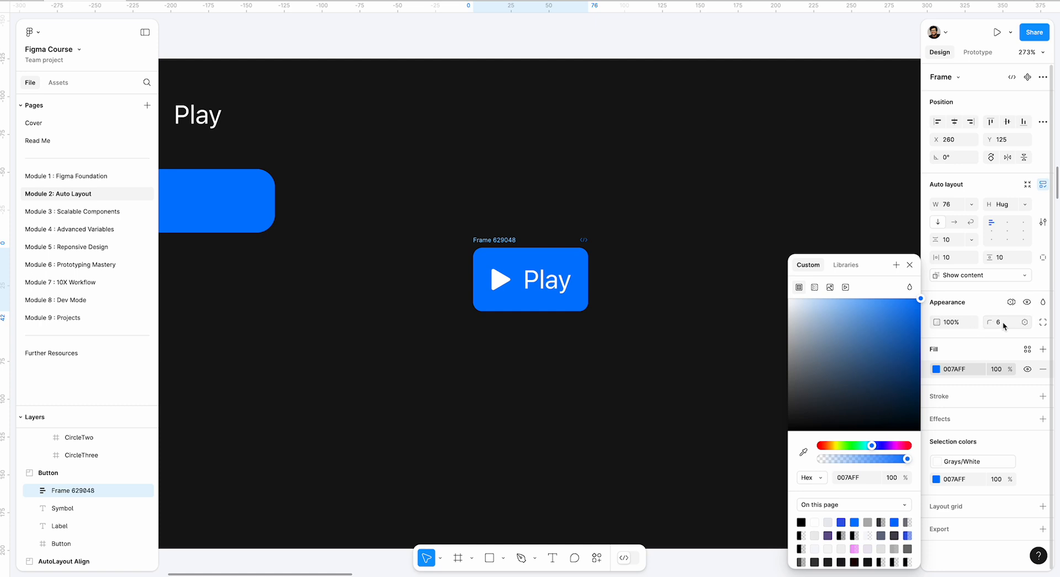
{"action": "left_click", "coordinate": [1004, 323]}
{"action": "type", "text": "12"}
{"action": "key", "text": "Return"}
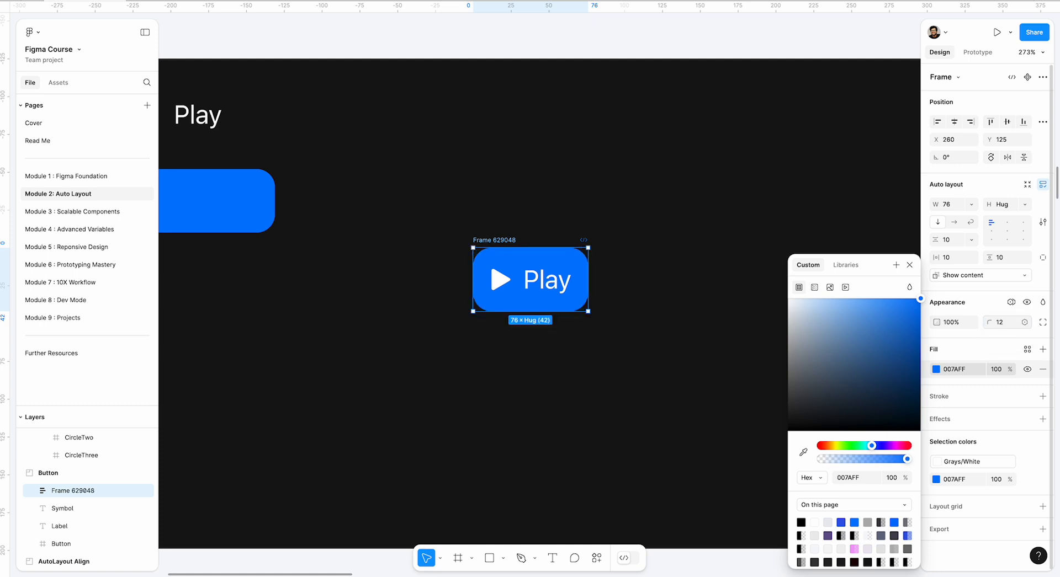
{"action": "left_click", "coordinate": [622, 283]}
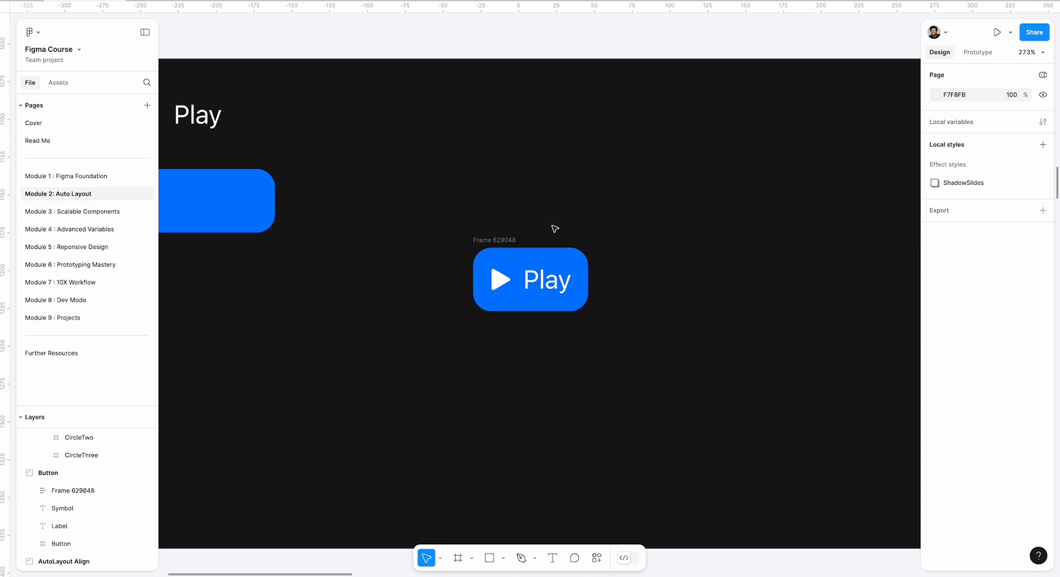
Stretch the blue Play button horizontally to a width of about 181.
{"action": "left_click", "coordinate": [511, 238]}
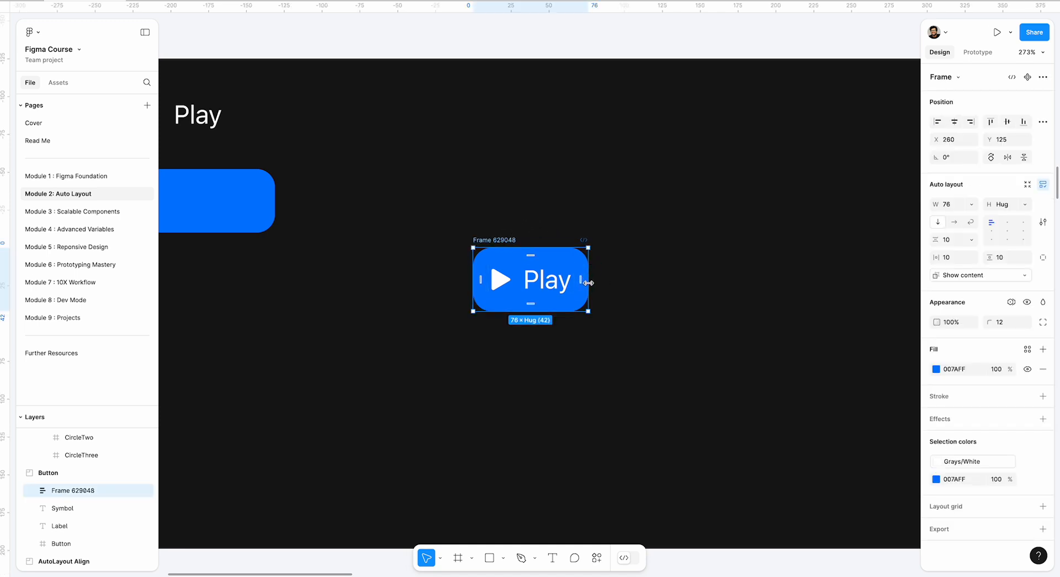
{"action": "left_click_drag", "start_coordinate": [594, 283], "coordinate": [612, 260]}
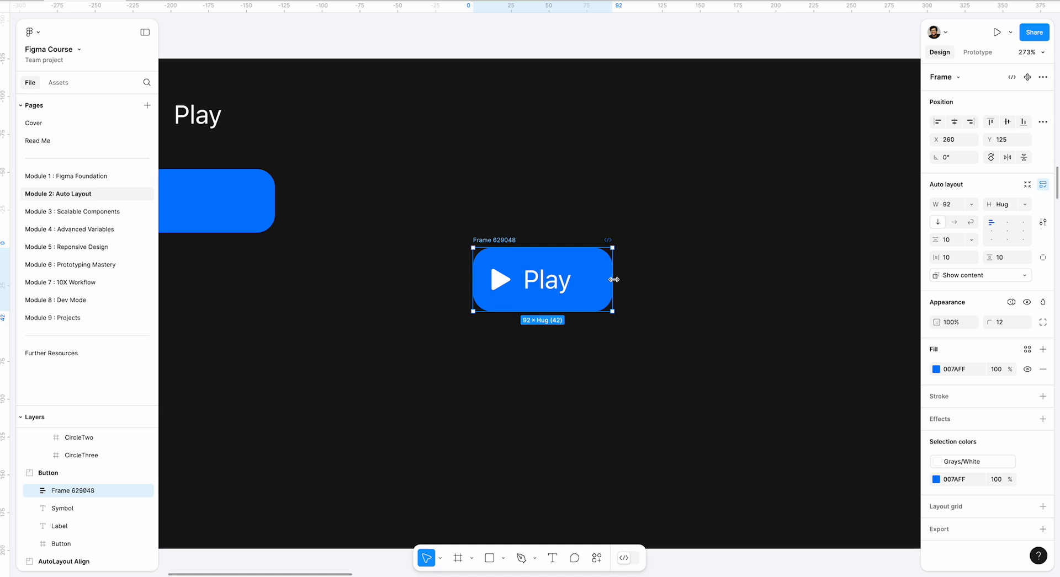
{"action": "left_click_drag", "start_coordinate": [612, 279], "coordinate": [746, 279]}
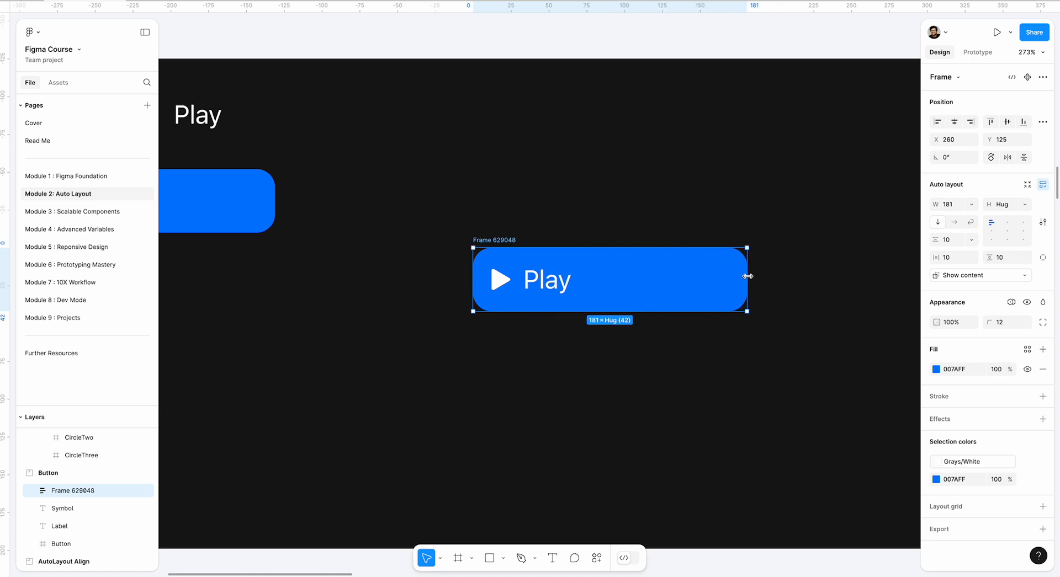
Centre the symbol and label inside the Play button's inner frame, and stretch the blue outer frame to a width of about 228.
{"action": "left_click", "coordinate": [559, 279]}
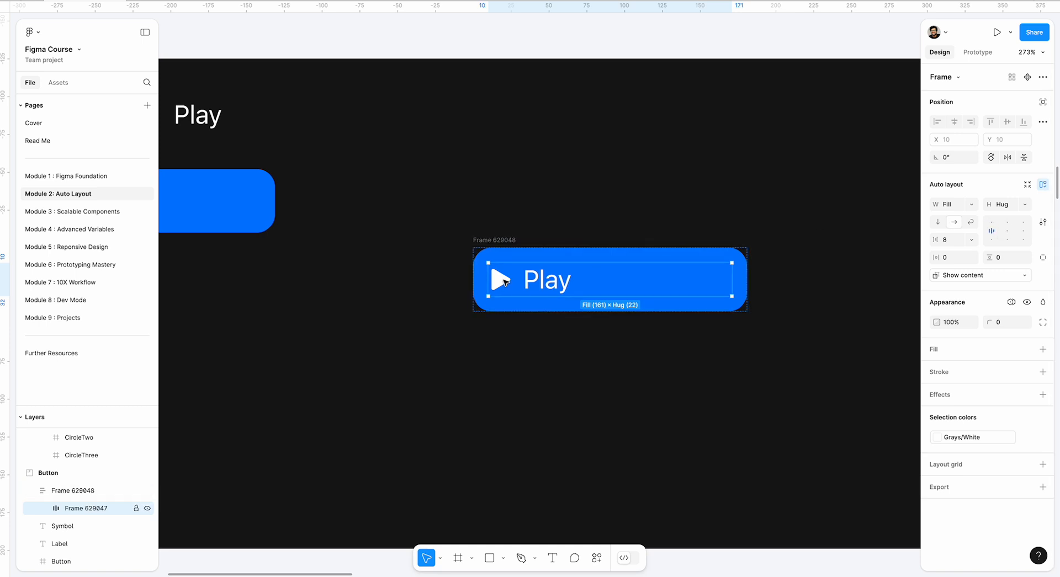
{"action": "left_click", "coordinate": [1007, 233]}
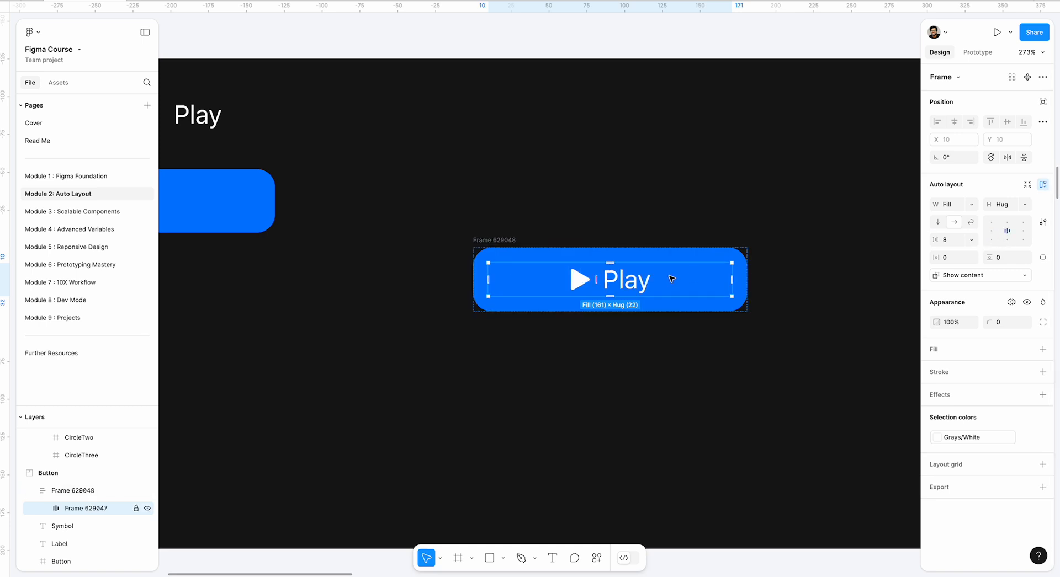
{"action": "left_click", "coordinate": [532, 250]}
{"action": "left_click_drag", "start_coordinate": [748, 270], "coordinate": [818, 238]}
{"action": "scroll", "coordinate": [541, 287], "scroll_direction": "right", "scroll_amount": 5}
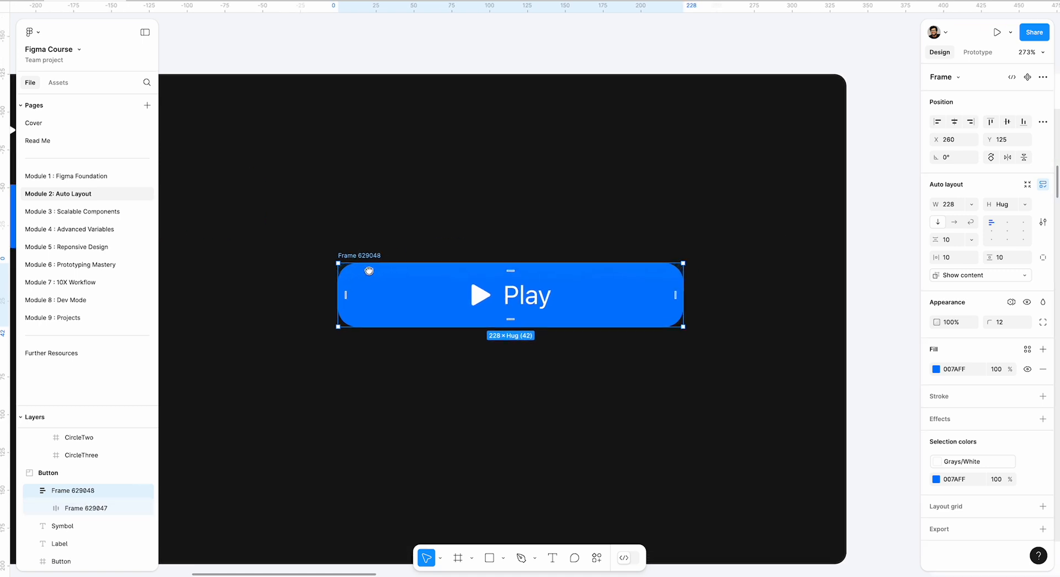
Try left and right alignment for the symbol and label in the inner frame, ending with them centred.
{"action": "left_click", "coordinate": [548, 307]}
{"action": "left_click", "coordinate": [993, 231]}
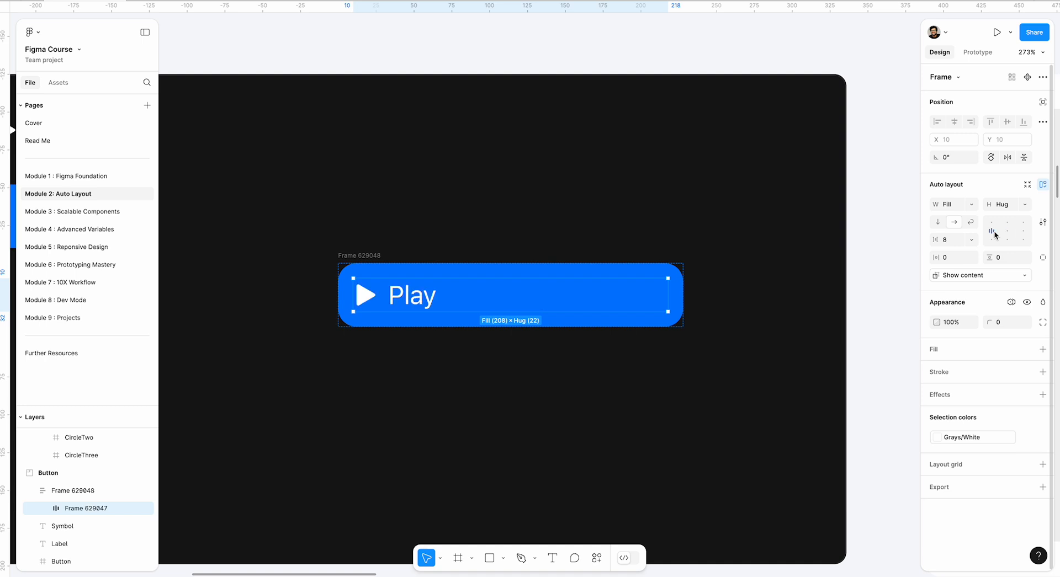
{"action": "left_click", "coordinate": [1022, 232]}
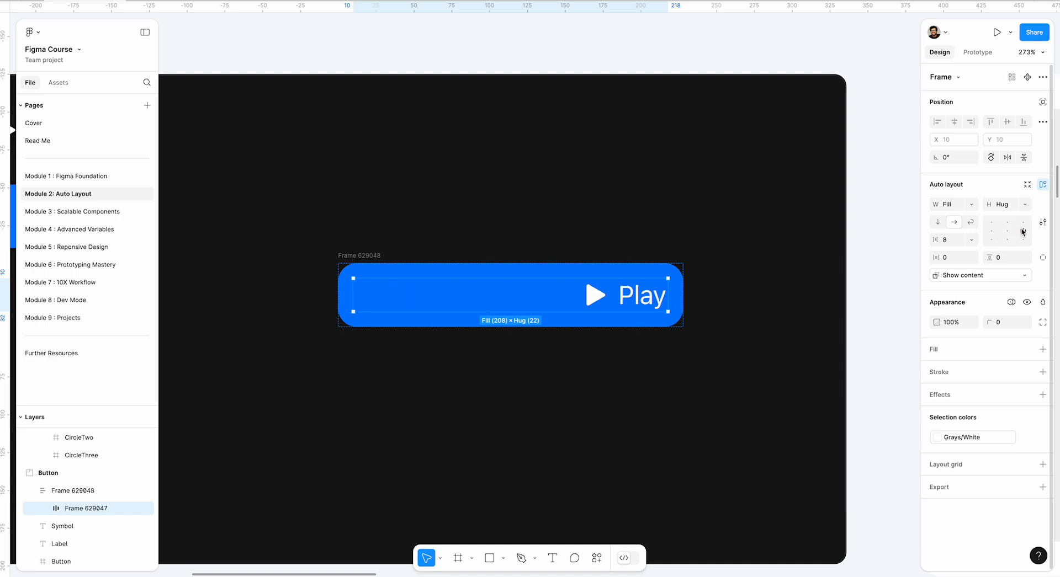
{"action": "left_click", "coordinate": [1007, 232]}
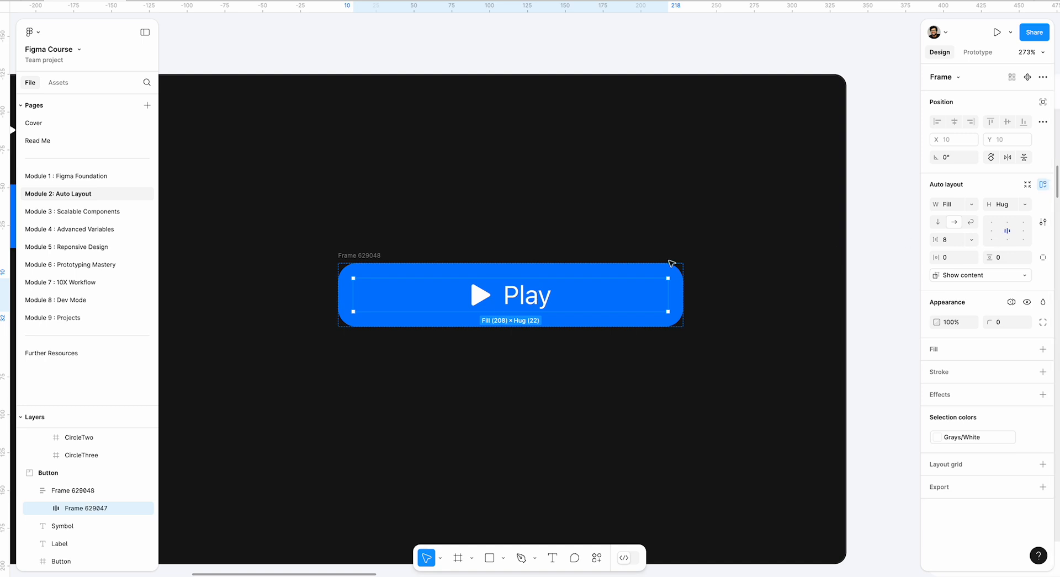
Stretch the blue outer frame to a height of about 69 and set the inner frame's height to Fill container.
{"action": "left_click", "coordinate": [366, 241]}
{"action": "left_click", "coordinate": [371, 257]}
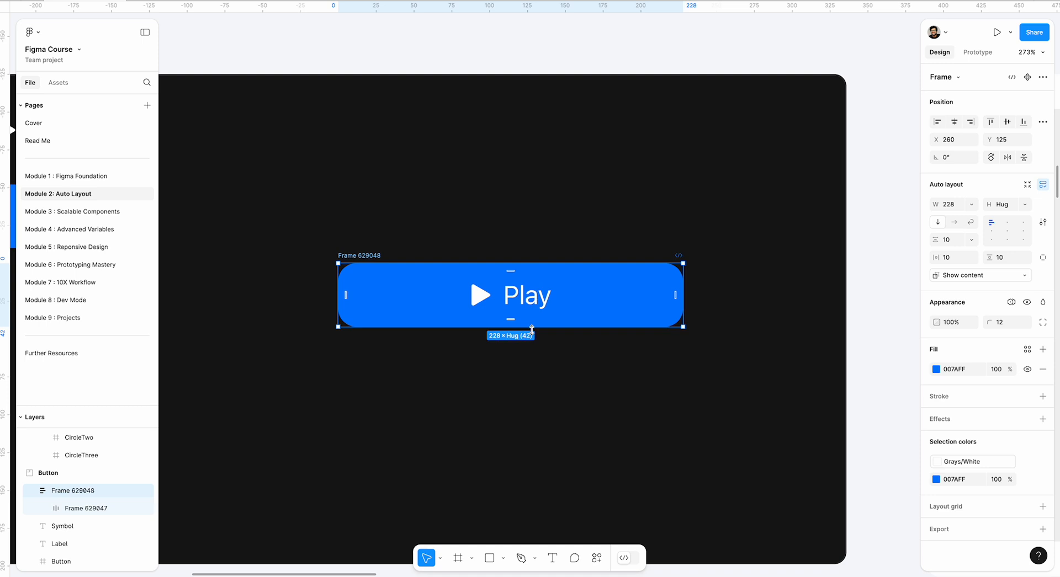
{"action": "left_click_drag", "start_coordinate": [531, 329], "coordinate": [541, 368]}
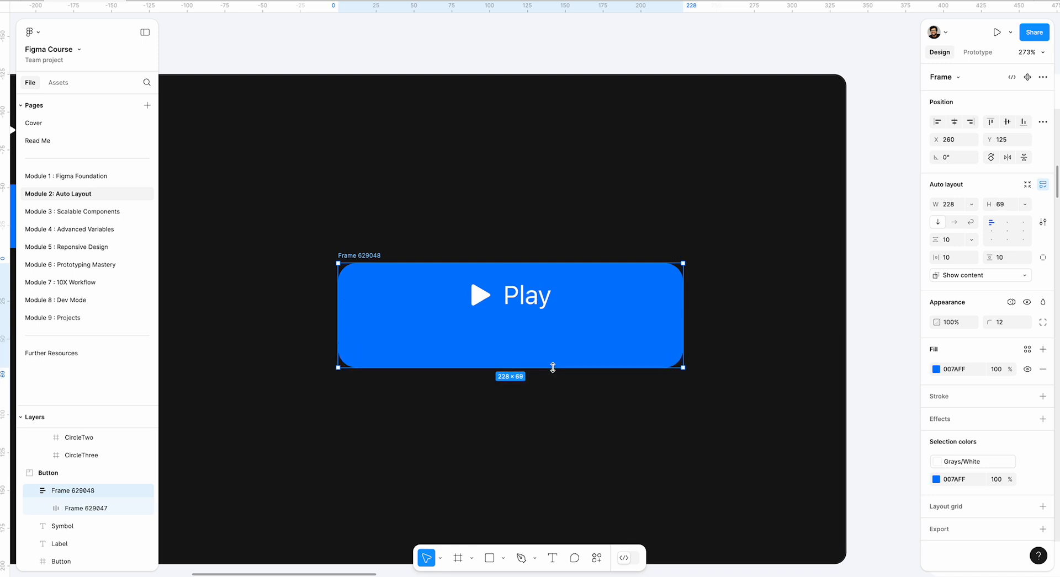
{"action": "left_click", "coordinate": [536, 304]}
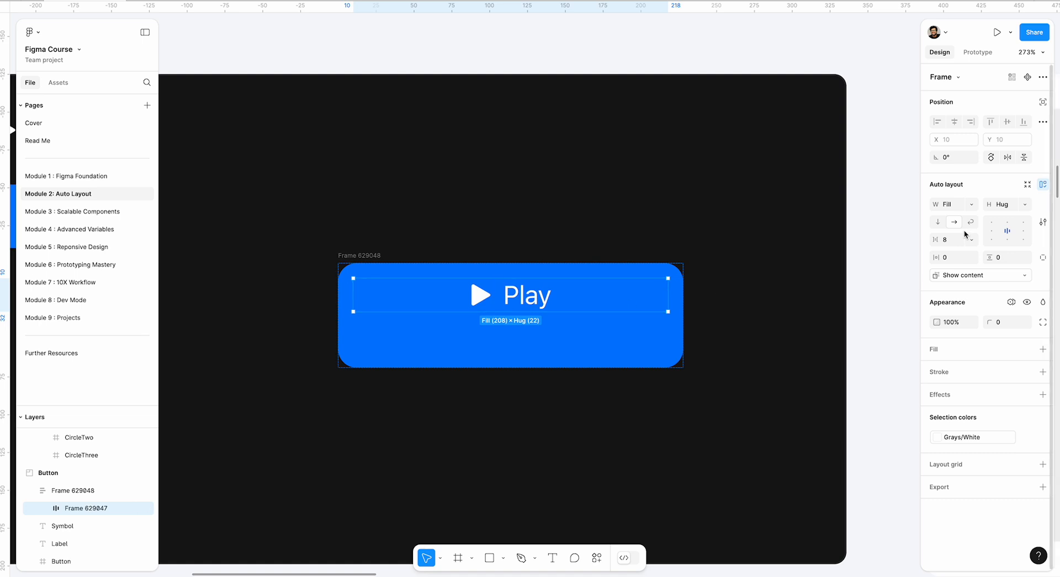
{"action": "left_click", "coordinate": [1020, 205]}
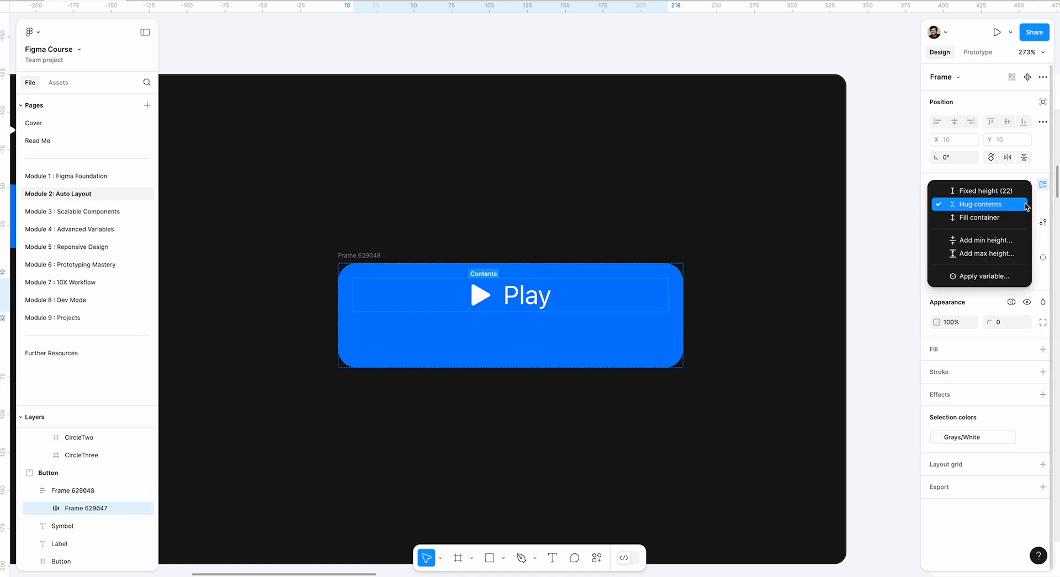
{"action": "left_click", "coordinate": [994, 218]}
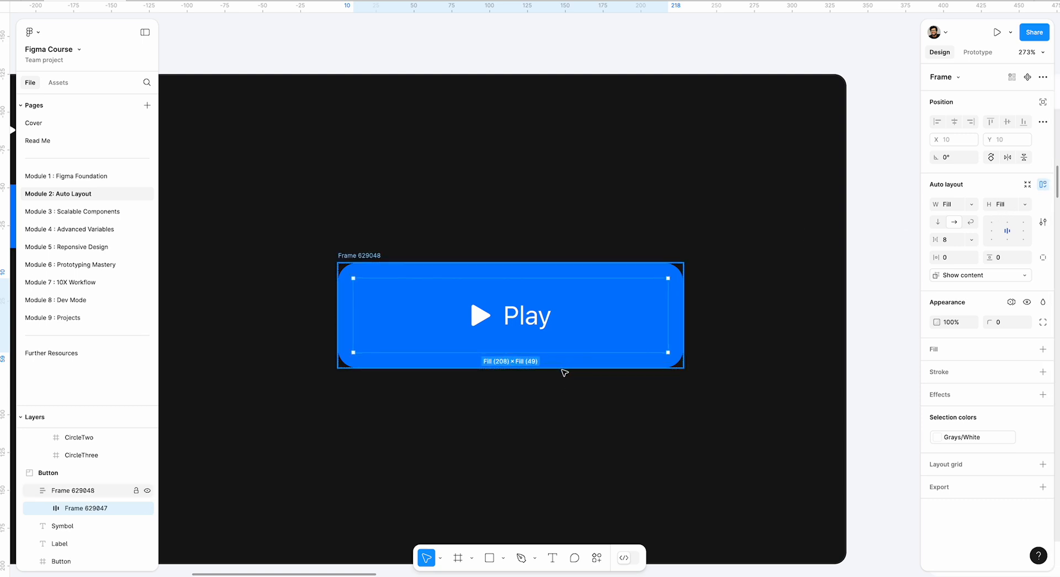
Undo the height changes on the Play button and return the outer frame's height to hugging its contents.
{"action": "left_click_drag", "start_coordinate": [564, 373], "coordinate": [545, 442]}
{"action": "key", "text": "ctrl+z"}
{"action": "key", "text": "ctrl+z"}
{"action": "key", "text": "ctrl+z"}
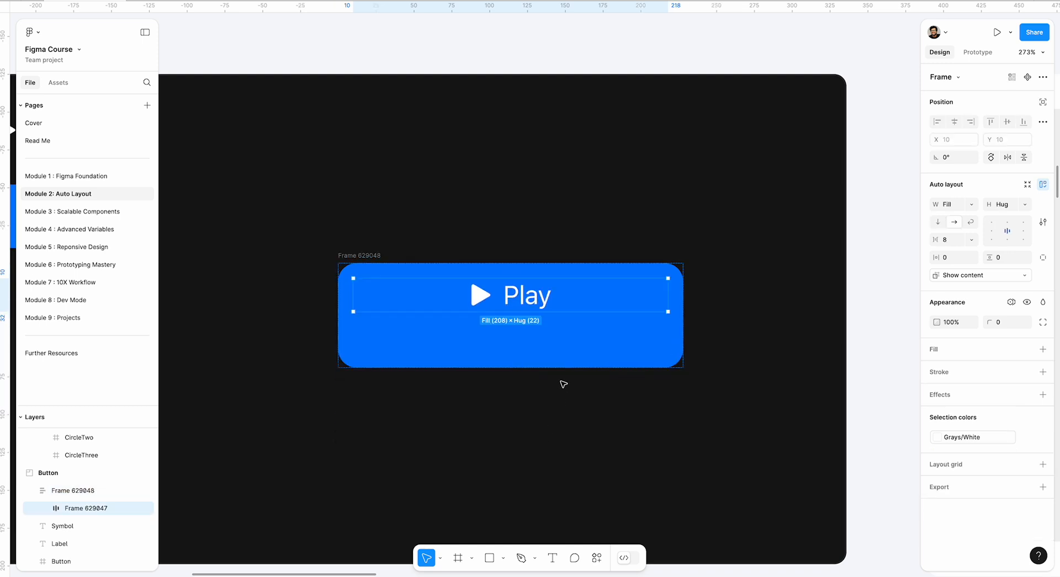
{"action": "key", "text": "ctrl+z"}
{"action": "key", "text": "ctrl+z"}
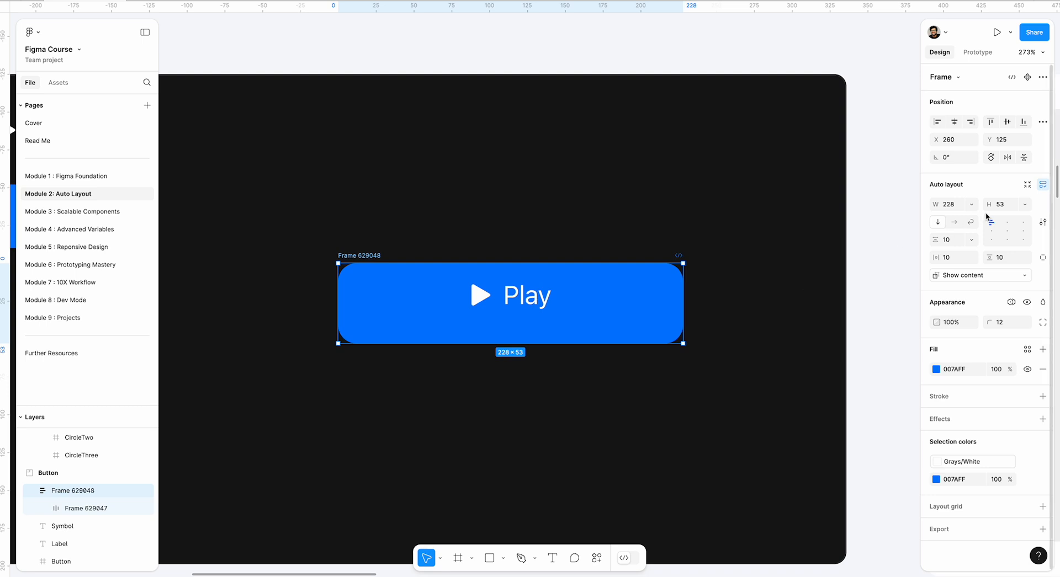
{"action": "double_click", "coordinate": [584, 263]}
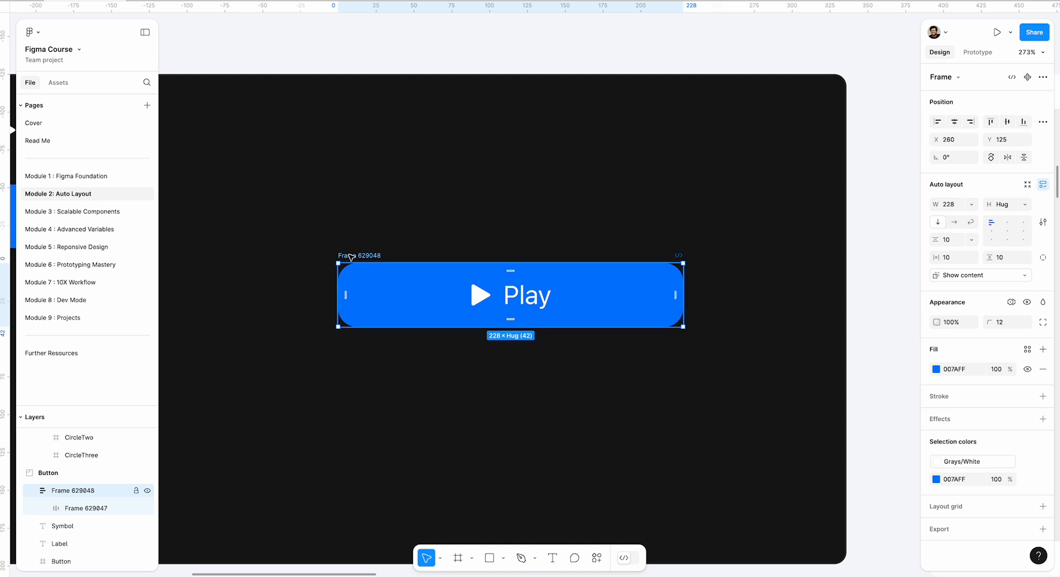
Widen the blue auto layout Play button to about 243, and delete it from the Button section.
{"action": "left_click_drag", "start_coordinate": [684, 299], "coordinate": [705, 296]}
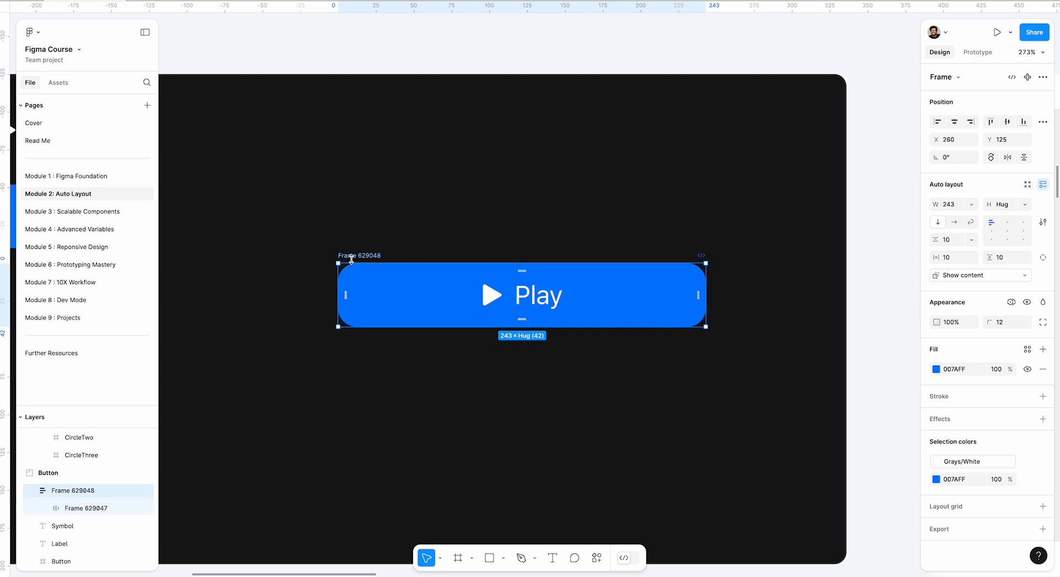
{"action": "key", "text": "Delete"}
Move the three circles into Frame 9 of the AutoLayout Align section: CircleThree upper left, CircleOne upper right, CircleTwo below between them.
{"action": "scroll", "coordinate": [368, 261], "scroll_direction": "down", "scroll_amount": 5}
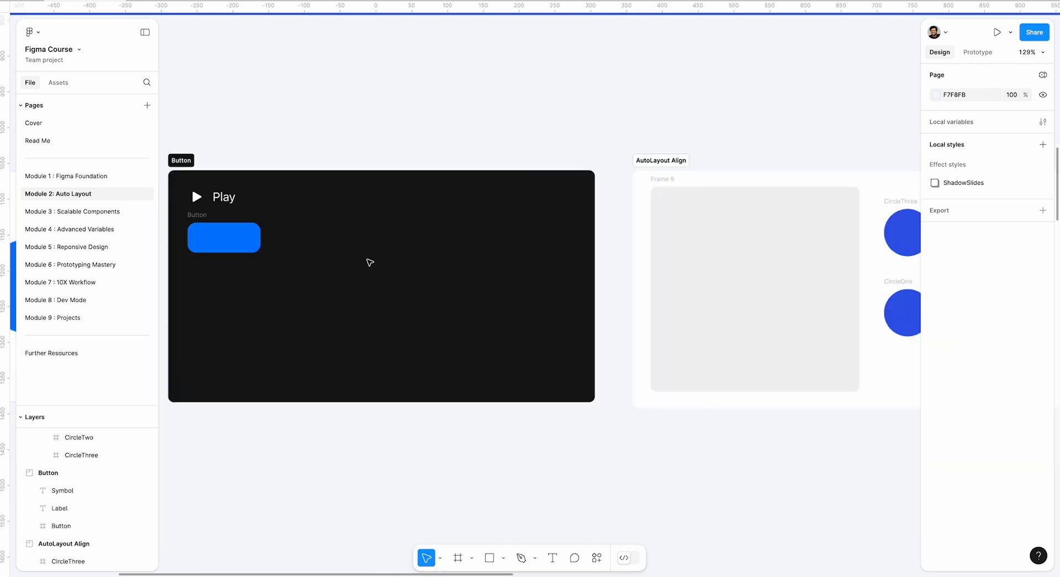
{"action": "scroll", "coordinate": [368, 263], "scroll_direction": "right", "scroll_amount": 3}
{"action": "scroll", "coordinate": [607, 276], "scroll_direction": "right", "scroll_amount": 2}
{"action": "scroll", "coordinate": [816, 254], "scroll_direction": "up", "scroll_amount": 3}
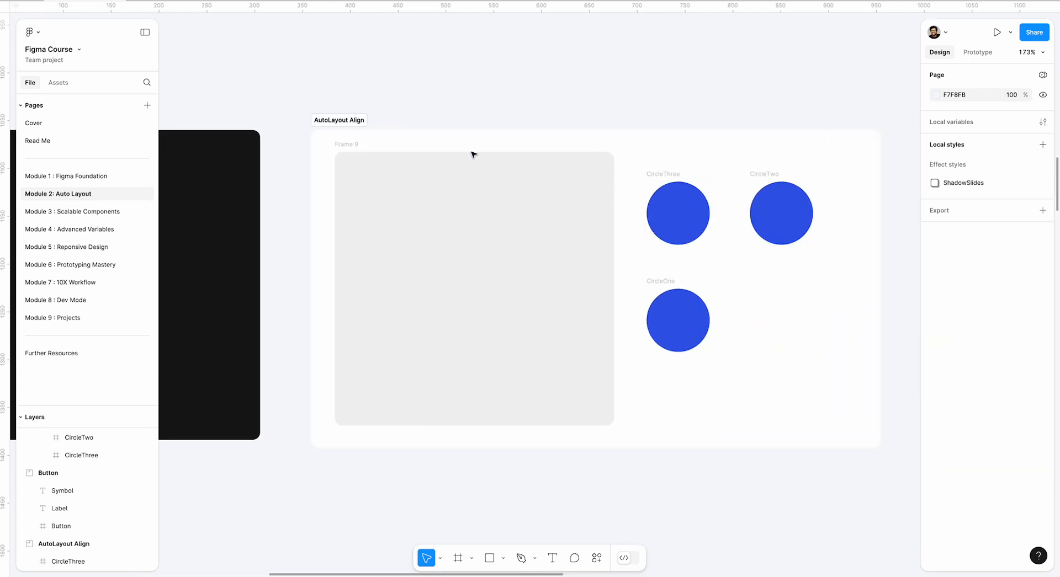
{"action": "left_click", "coordinate": [493, 189]}
{"action": "scroll", "coordinate": [492, 188], "scroll_direction": "right", "scroll_amount": 2}
{"action": "scroll", "coordinate": [493, 189], "scroll_direction": "down", "scroll_amount": 1}
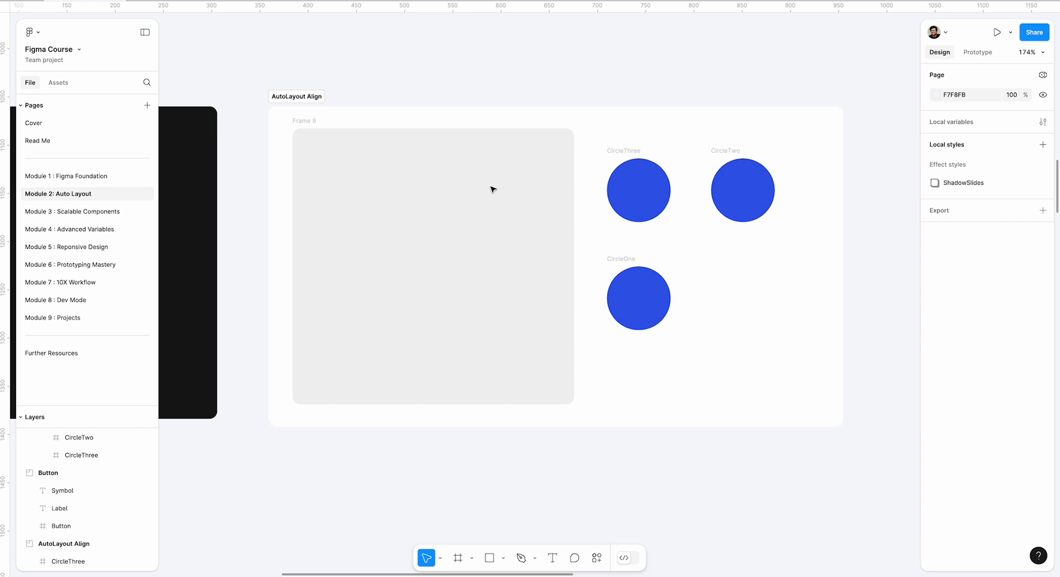
{"action": "scroll", "coordinate": [493, 188], "scroll_direction": "up", "scroll_amount": 2}
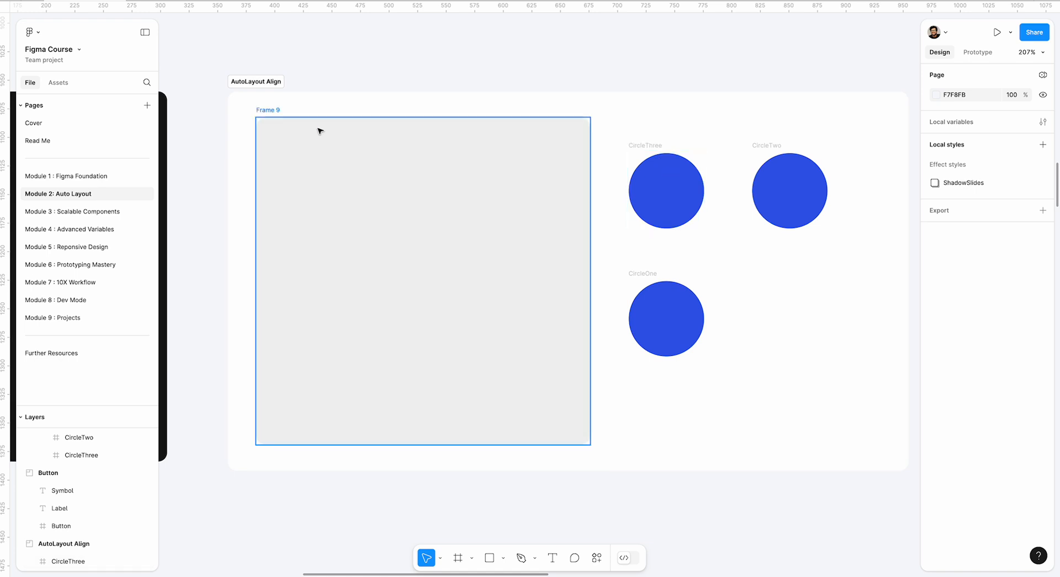
{"action": "left_click", "coordinate": [332, 136]}
{"action": "left_click_drag", "start_coordinate": [647, 194], "coordinate": [305, 188]}
{"action": "left_click_drag", "start_coordinate": [657, 304], "coordinate": [479, 176]}
{"action": "left_click_drag", "start_coordinate": [807, 203], "coordinate": [403, 325]}
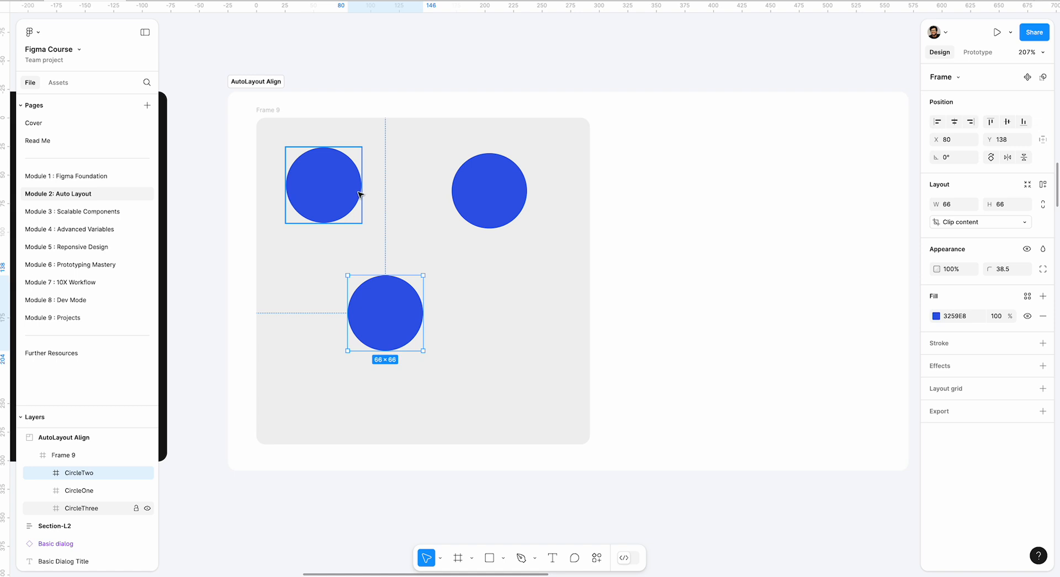
Apply auto layout to Frame 9 and set its direction to vertical.
{"action": "left_click", "coordinate": [276, 110]}
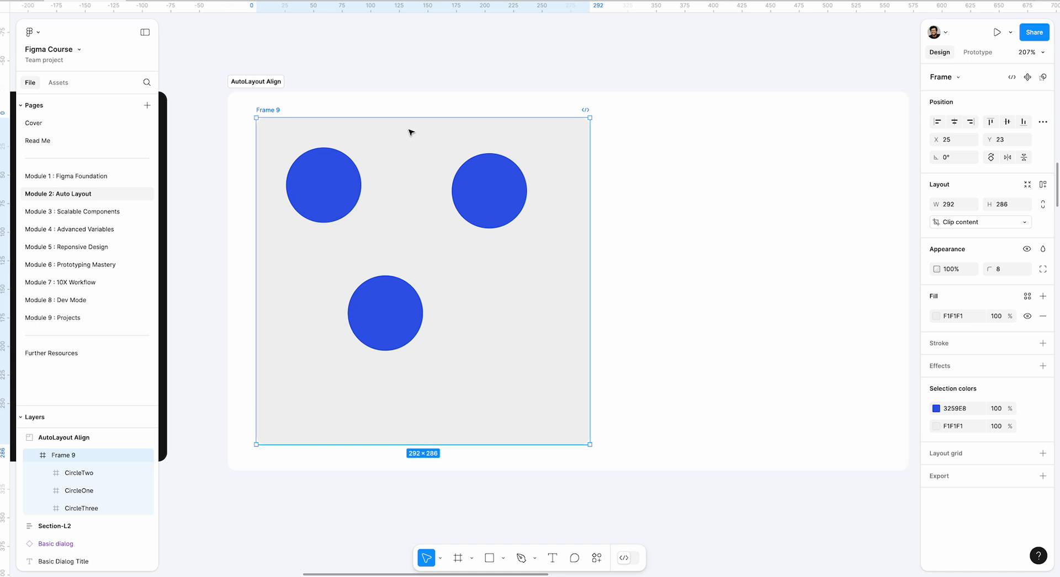
{"action": "key", "text": "shift+a"}
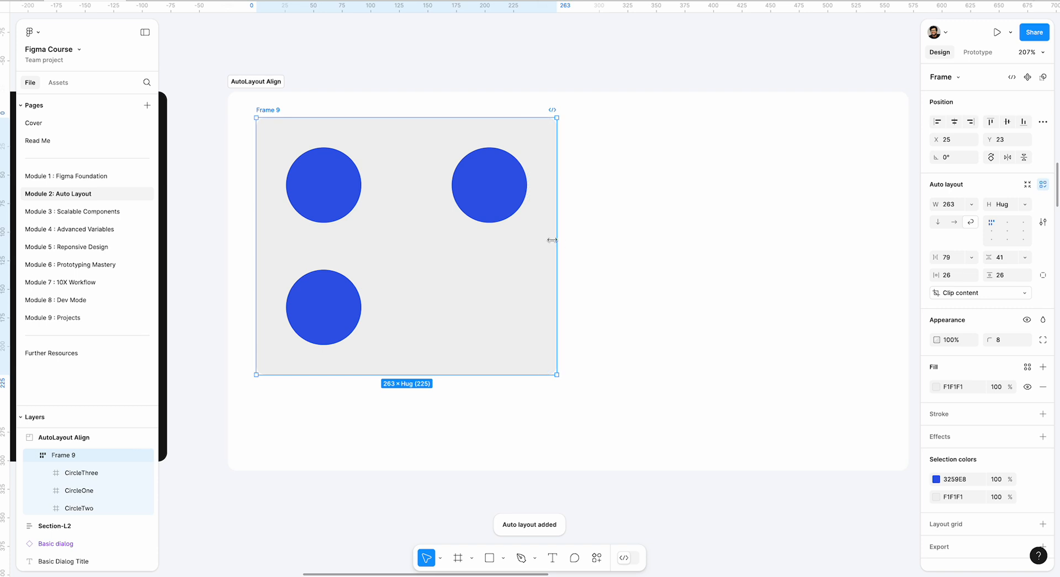
{"action": "left_click", "coordinate": [939, 224]}
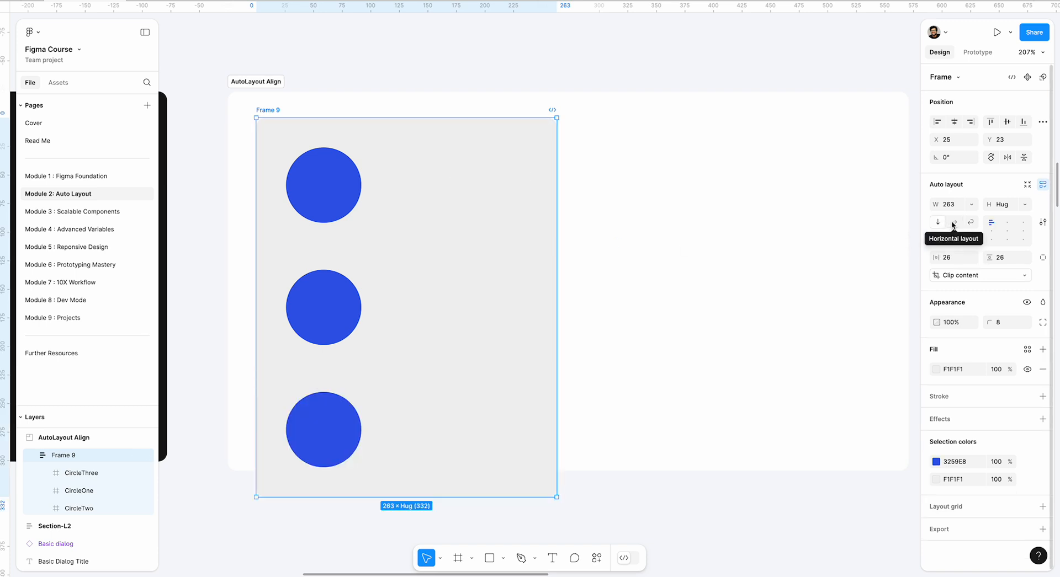
Alternate Frame 9 between horizontal and vertical layout, ending on horizontal, and set its width to Hug contents.
{"action": "left_click", "coordinate": [954, 223]}
{"action": "left_click", "coordinate": [937, 222]}
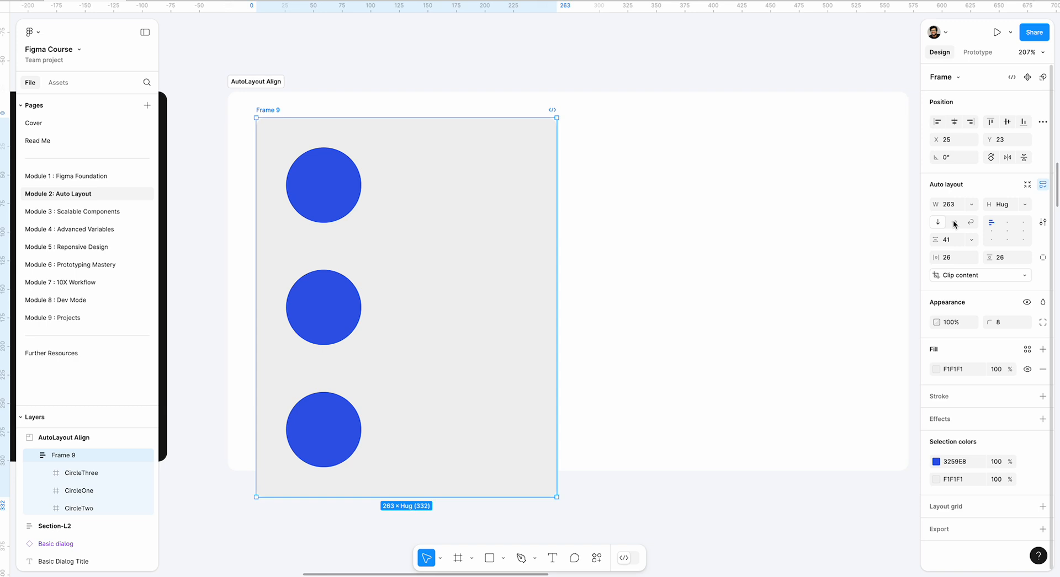
{"action": "left_click", "coordinate": [954, 223]}
{"action": "left_click", "coordinate": [939, 223]}
{"action": "left_click", "coordinate": [954, 222]}
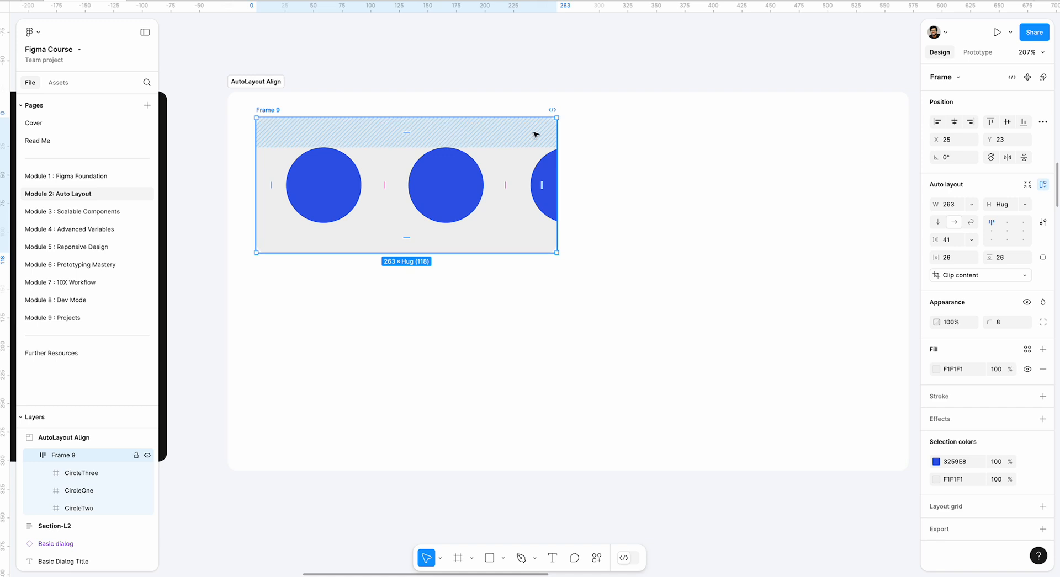
{"action": "left_click", "coordinate": [970, 204]}
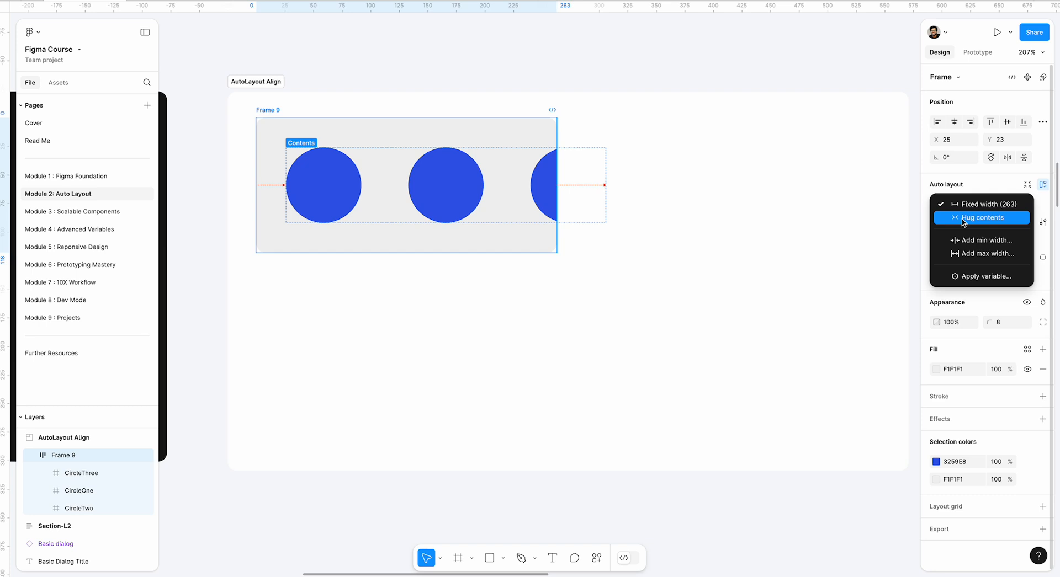
{"action": "left_click", "coordinate": [963, 219]}
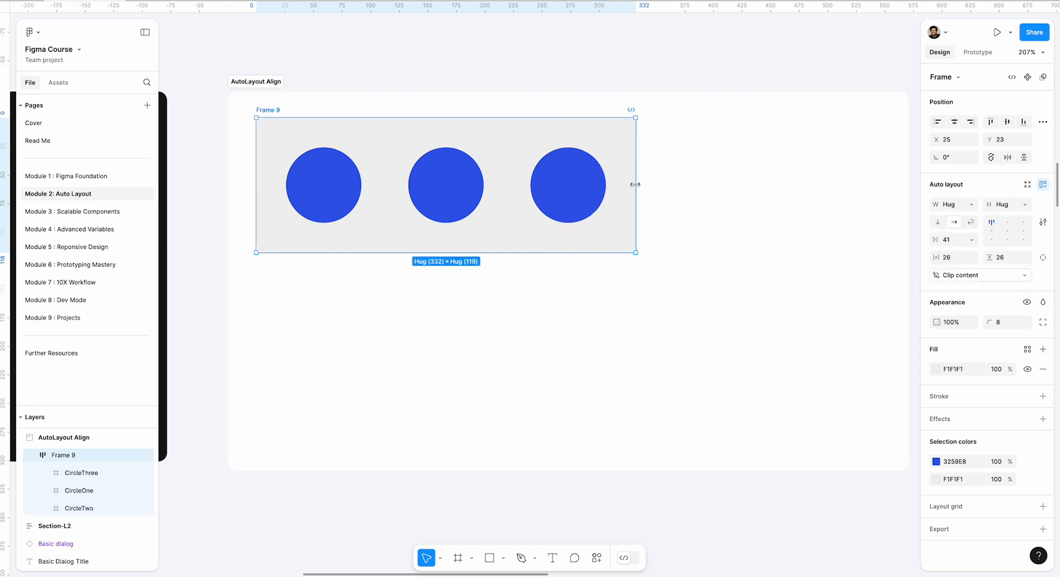
Try fixed widths of about 297 and 388 for Frame 9, resetting the width to Hug contents after each.
{"action": "left_click_drag", "start_coordinate": [635, 184], "coordinate": [595, 184]}
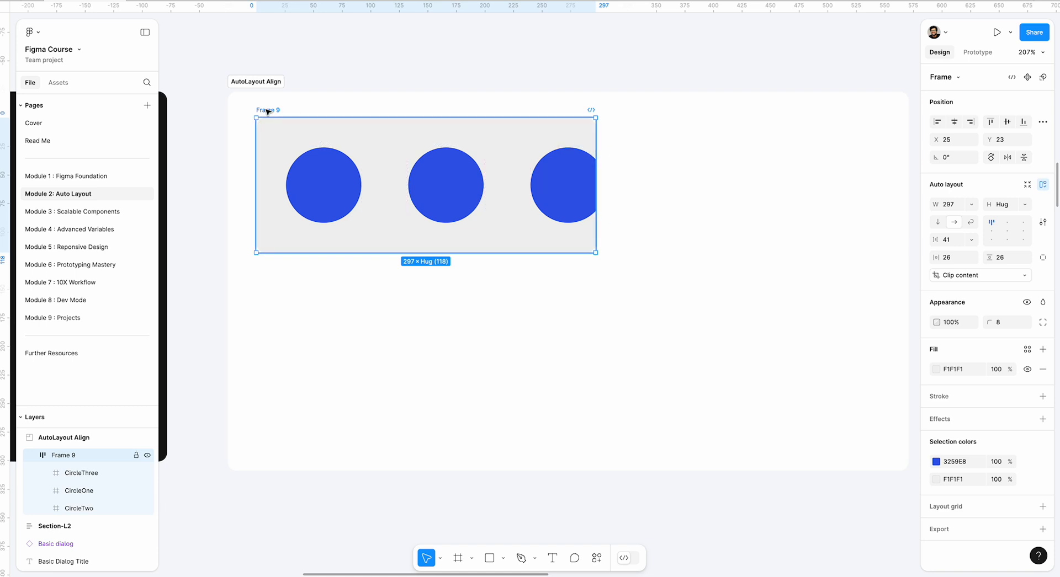
{"action": "left_click", "coordinate": [970, 205]}
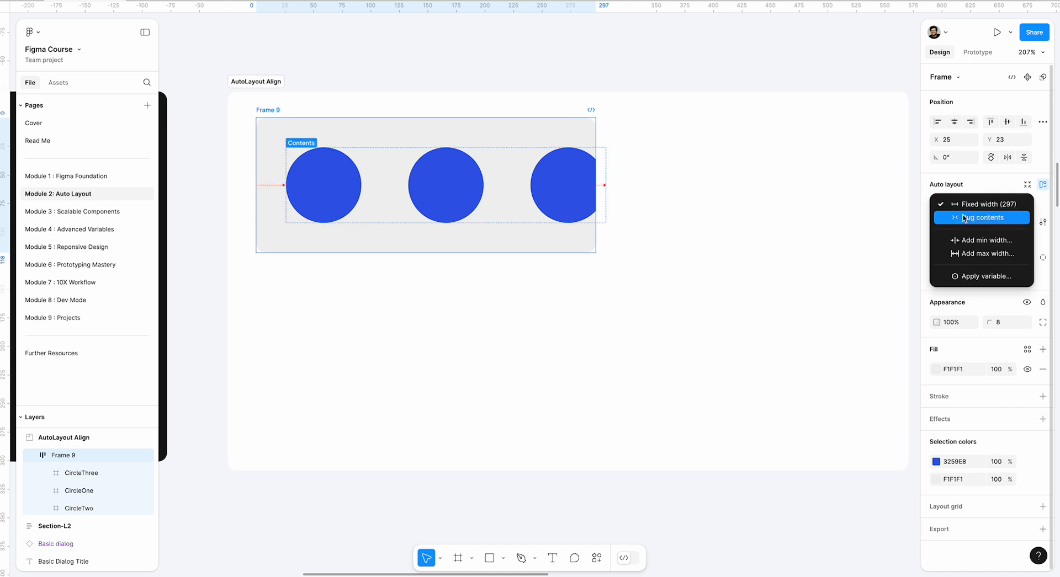
{"action": "left_click", "coordinate": [970, 217]}
{"action": "left_click_drag", "start_coordinate": [635, 174], "coordinate": [699, 169]}
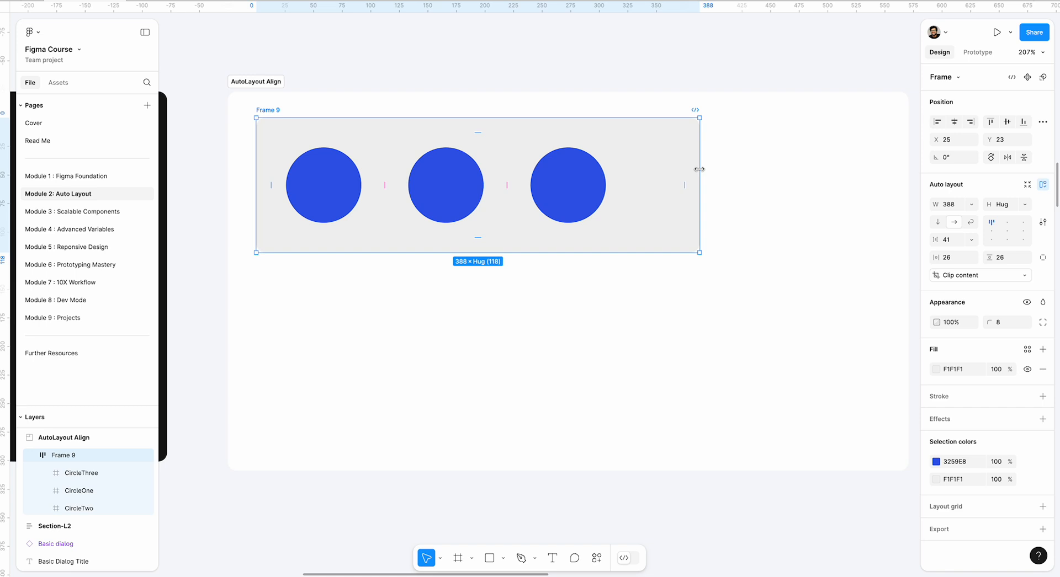
{"action": "left_click", "coordinate": [970, 205]}
{"action": "left_click", "coordinate": [966, 220]}
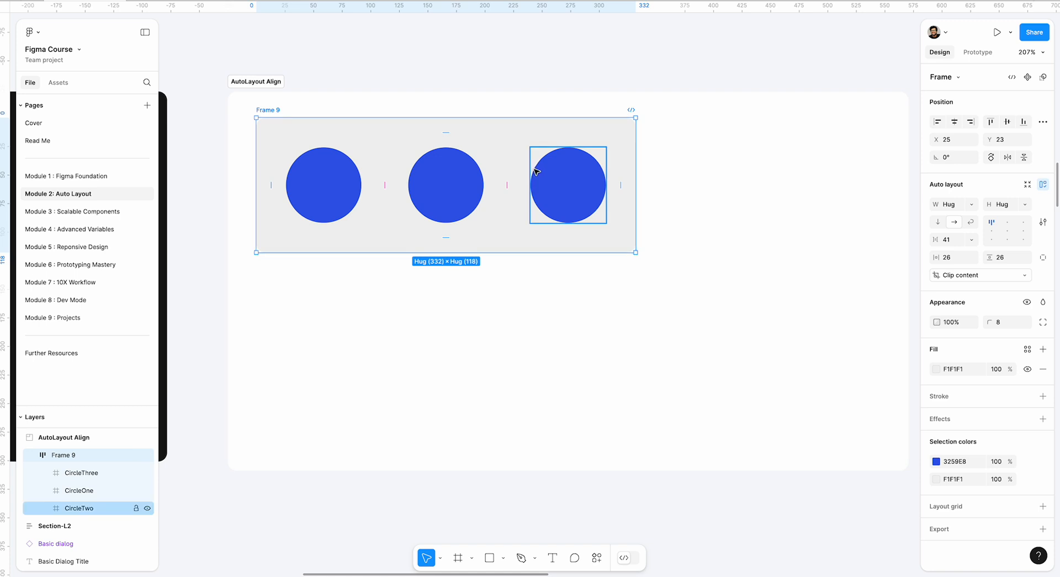
Set Frame 9's layout to wrap and enlarge the frame to about 362 by 246.
{"action": "left_click", "coordinate": [970, 222]}
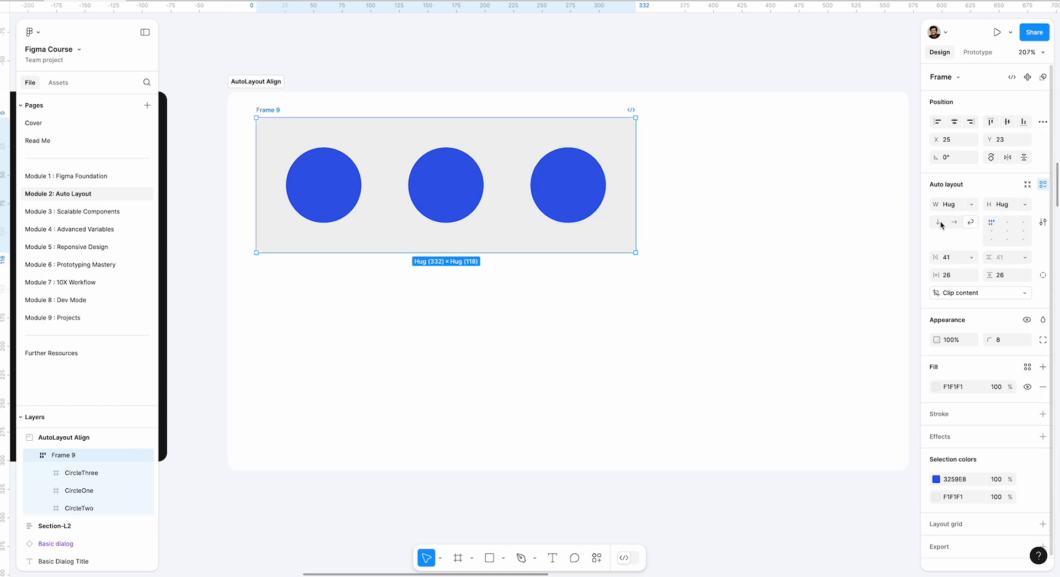
{"action": "left_click_drag", "start_coordinate": [637, 210], "coordinate": [669, 204]}
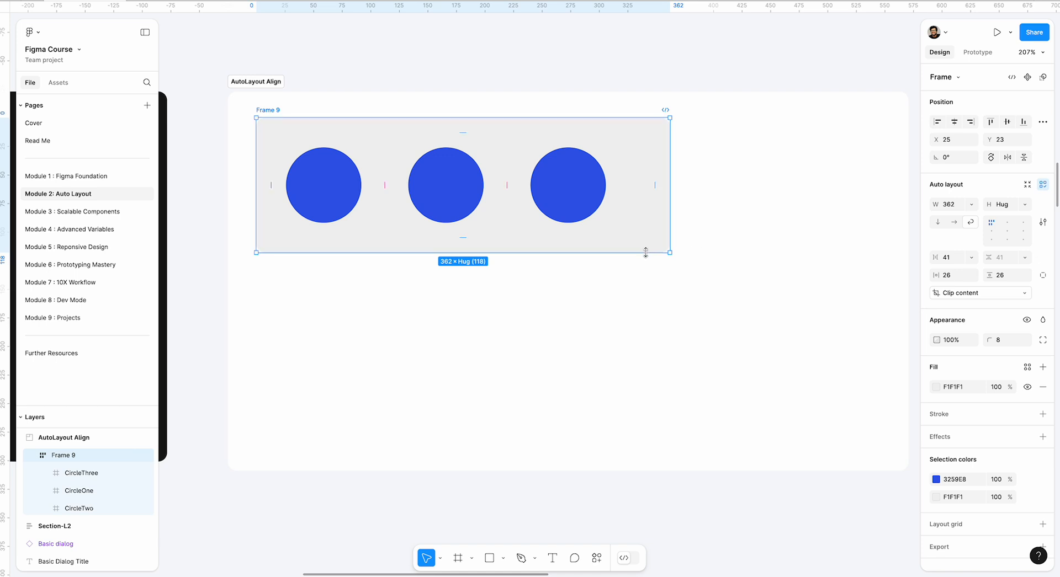
{"action": "left_click_drag", "start_coordinate": [643, 253], "coordinate": [649, 403]}
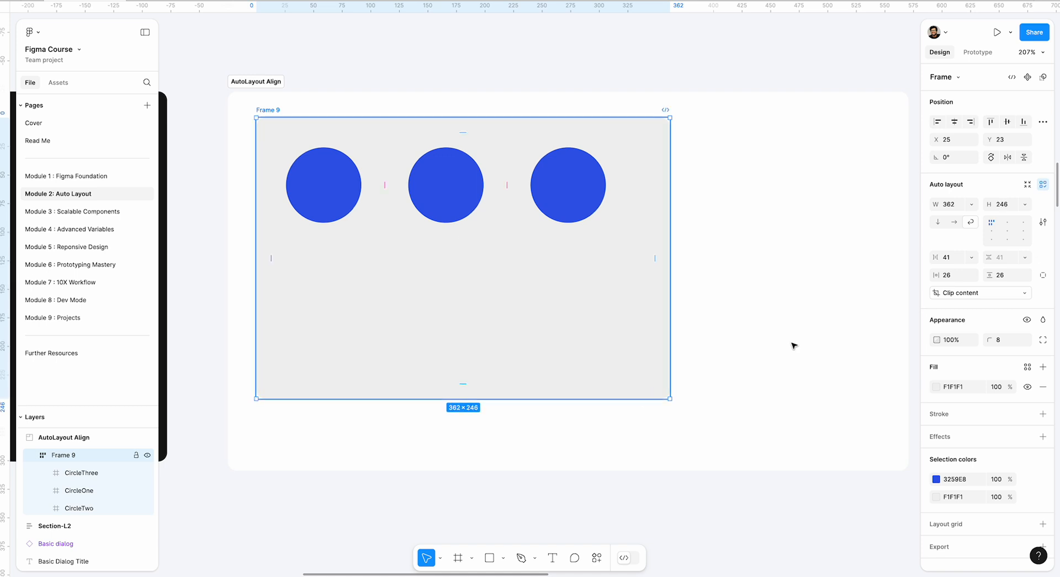
Cycle the alignment of Frame 9's circles through the top, bottom and middle positions, ending on top right.
{"action": "left_click", "coordinate": [1006, 223]}
{"action": "left_click", "coordinate": [1024, 222]}
{"action": "left_click", "coordinate": [1023, 230]}
{"action": "left_click", "coordinate": [1023, 239]}
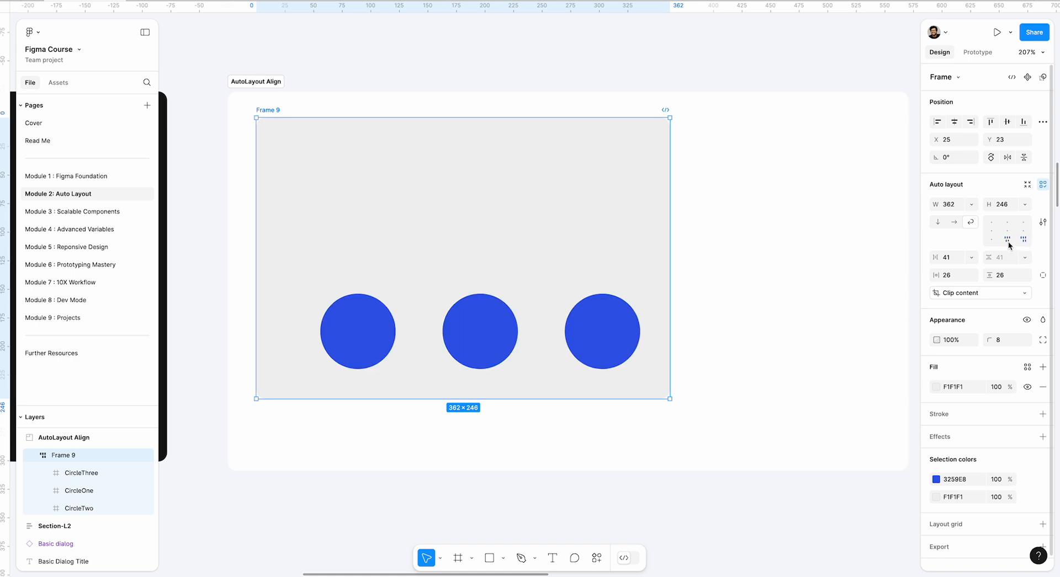
{"action": "left_click", "coordinate": [1006, 239]}
{"action": "left_click", "coordinate": [991, 239]}
{"action": "left_click", "coordinate": [992, 231]}
{"action": "left_click", "coordinate": [1007, 230]}
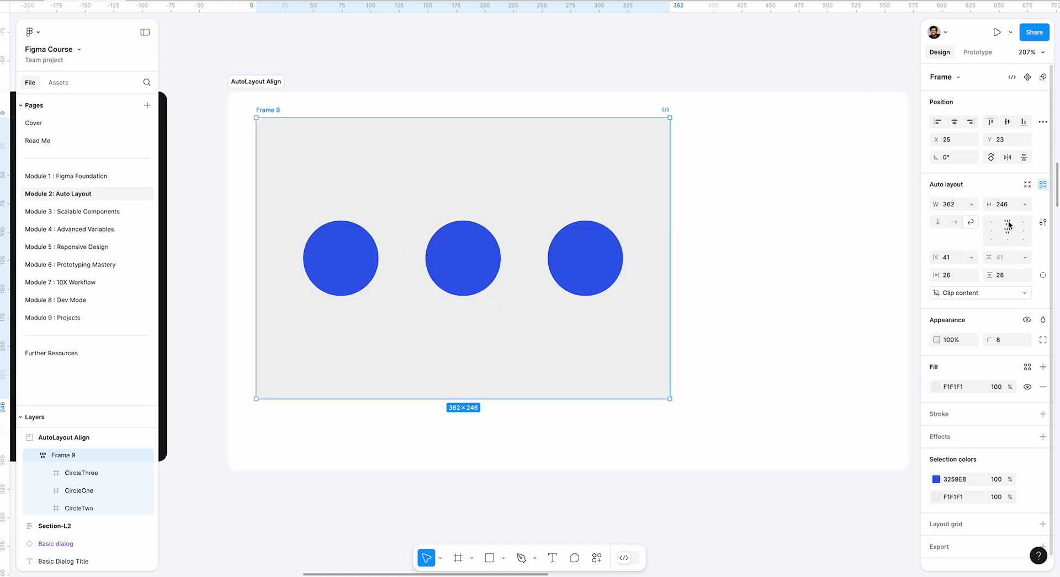
{"action": "left_click", "coordinate": [1007, 223]}
{"action": "left_click", "coordinate": [991, 223]}
{"action": "left_click", "coordinate": [1007, 222]}
{"action": "left_click", "coordinate": [1023, 222]}
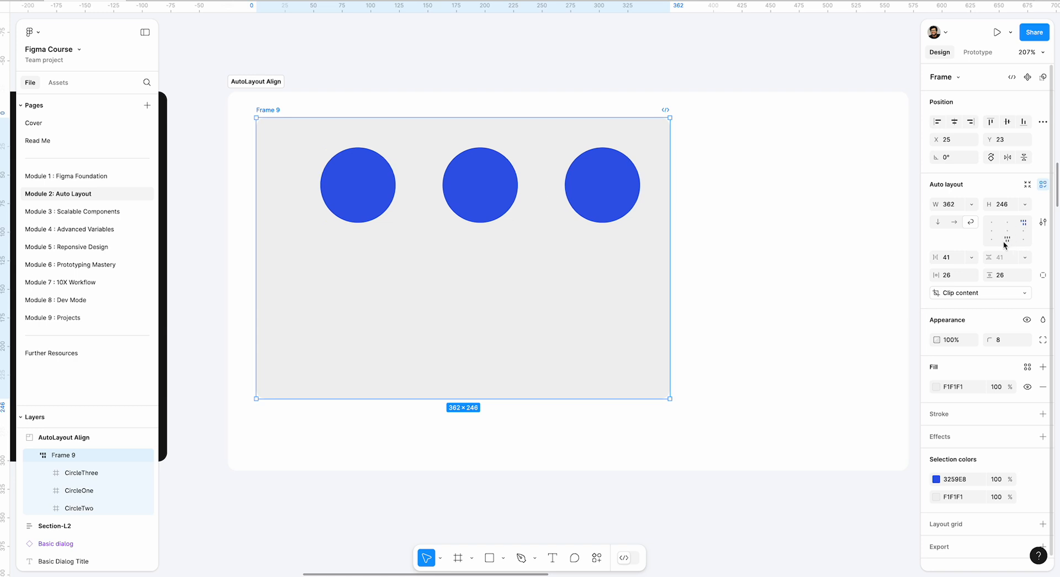
{"action": "left_click", "coordinate": [1006, 239]}
{"action": "left_click", "coordinate": [1024, 239]}
{"action": "left_click", "coordinate": [1023, 223]}
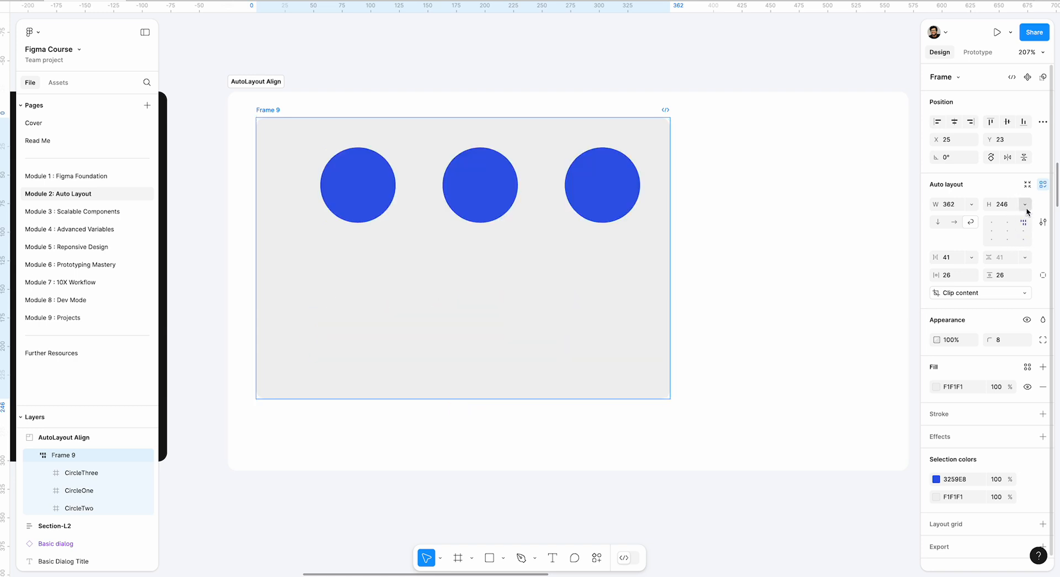
Try Hug contents and a fixed height of about 185 for Frame 9, and undo both changes.
{"action": "left_click", "coordinate": [1025, 205]}
{"action": "left_click", "coordinate": [980, 218]}
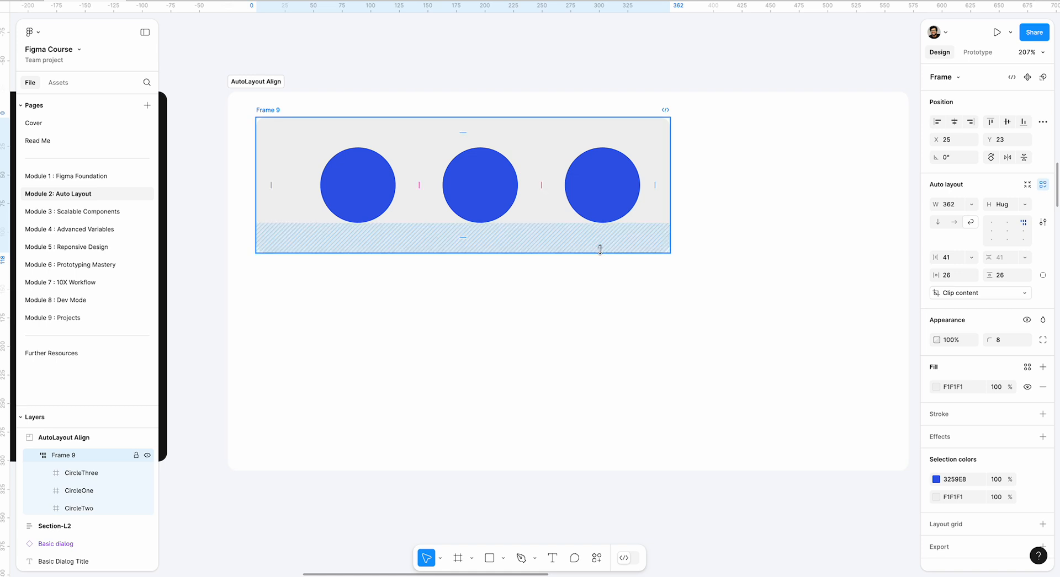
{"action": "left_click_drag", "start_coordinate": [596, 253], "coordinate": [630, 334]}
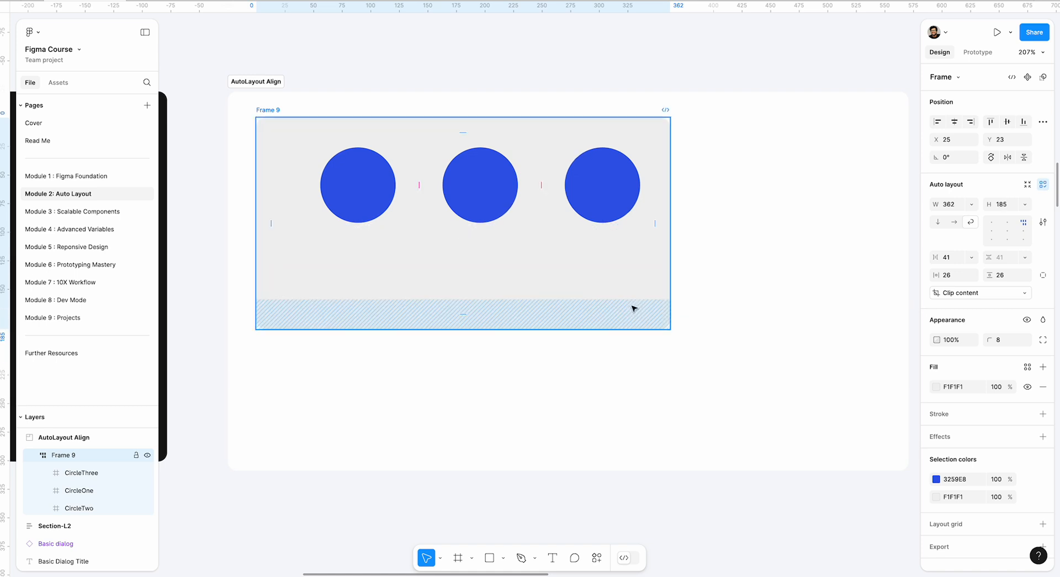
{"action": "key", "text": "ctrl+z"}
{"action": "key", "text": "ctrl+z"}
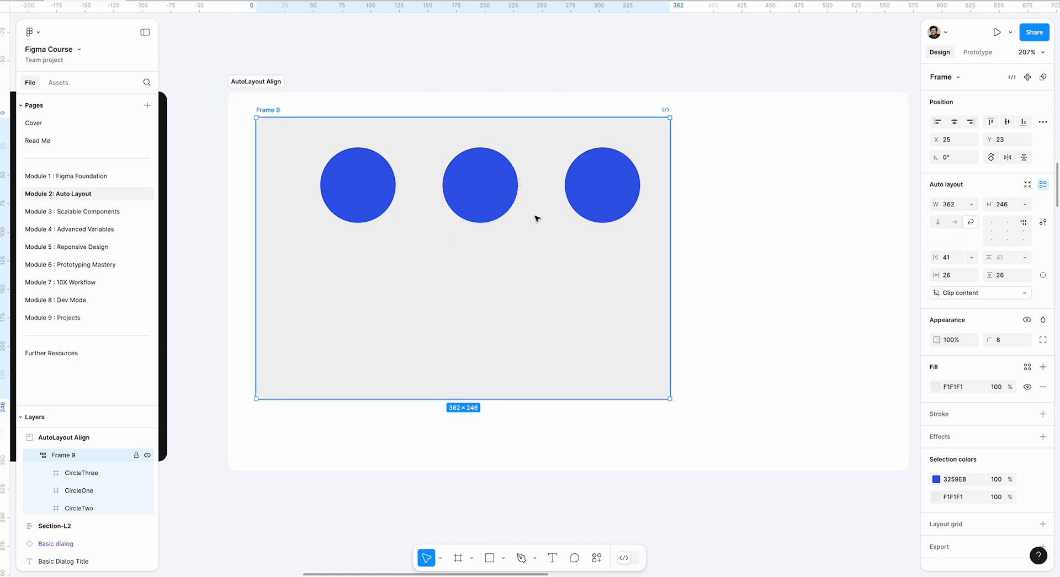
Bring the Basic Dialog example beneath the auto layout demo sections into view.
{"action": "scroll", "coordinate": [541, 217], "scroll_direction": "down", "scroll_amount": 5}
{"action": "scroll", "coordinate": [542, 216], "scroll_direction": "left", "scroll_amount": 6}
{"action": "scroll", "coordinate": [328, 189], "scroll_direction": "left", "scroll_amount": 2}
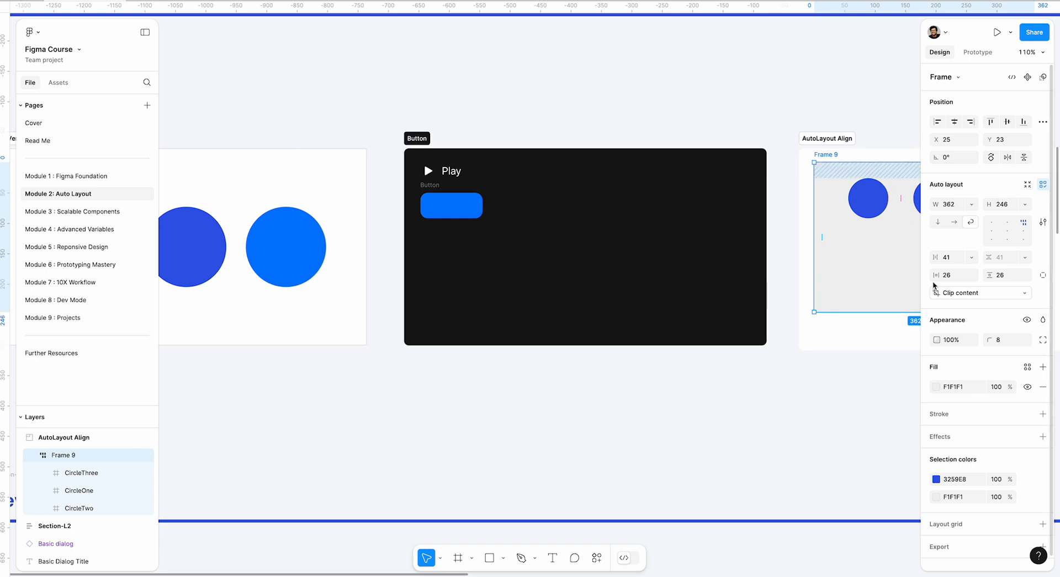
{"action": "scroll", "coordinate": [481, 330], "scroll_direction": "down", "scroll_amount": 4}
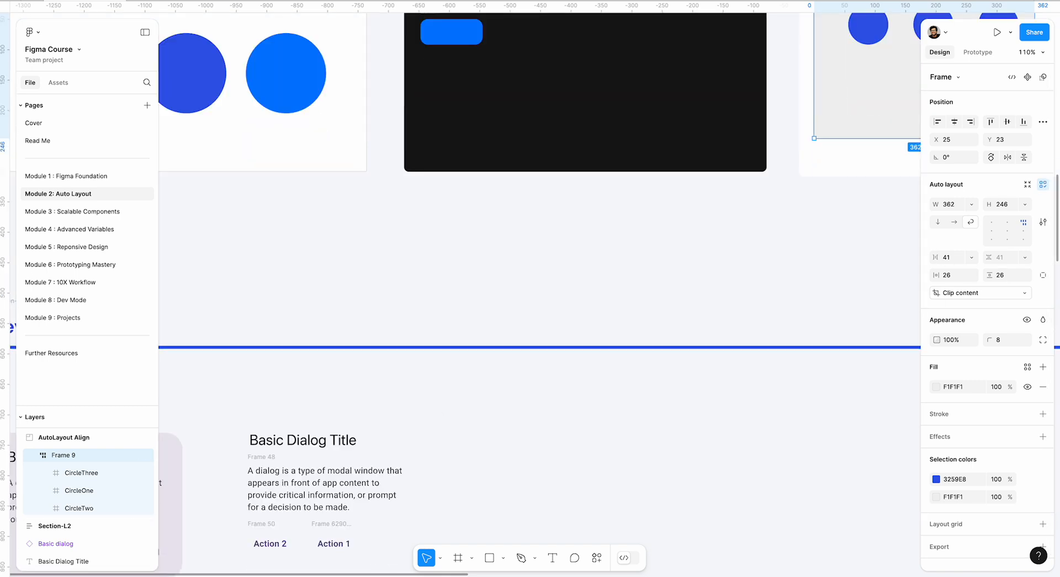